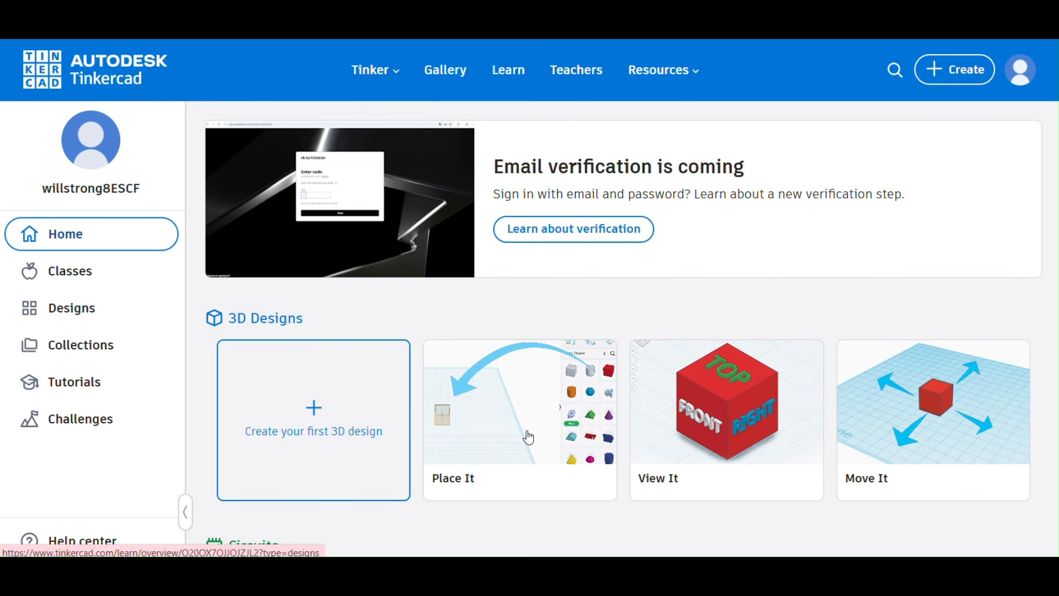
Open the Place It tutorial from the 3D Designs section and start its only part.
{"action": "scroll", "coordinate": [907, 434], "scroll_direction": "down", "scroll_amount": 3}
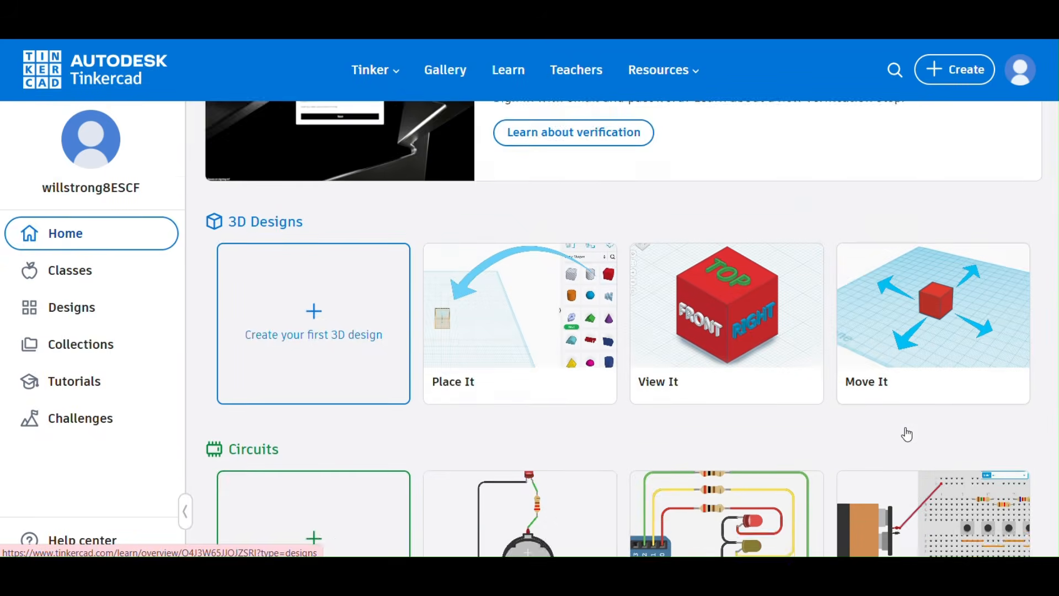
{"action": "scroll", "coordinate": [908, 434], "scroll_direction": "up", "scroll_amount": 2}
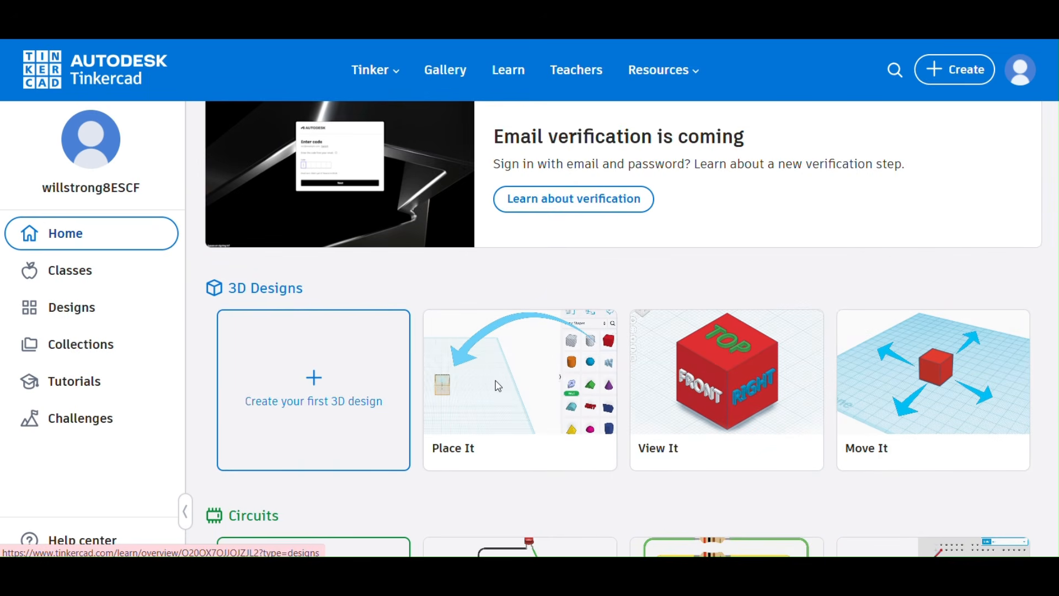
{"action": "left_click", "coordinate": [498, 386]}
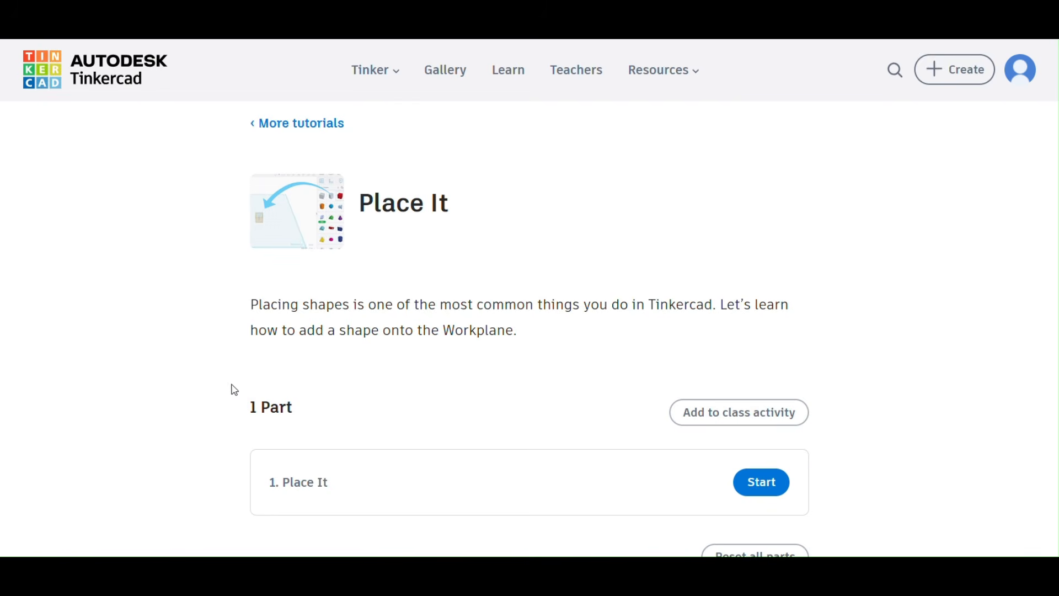
{"action": "scroll", "coordinate": [230, 370], "scroll_direction": "down", "scroll_amount": 3}
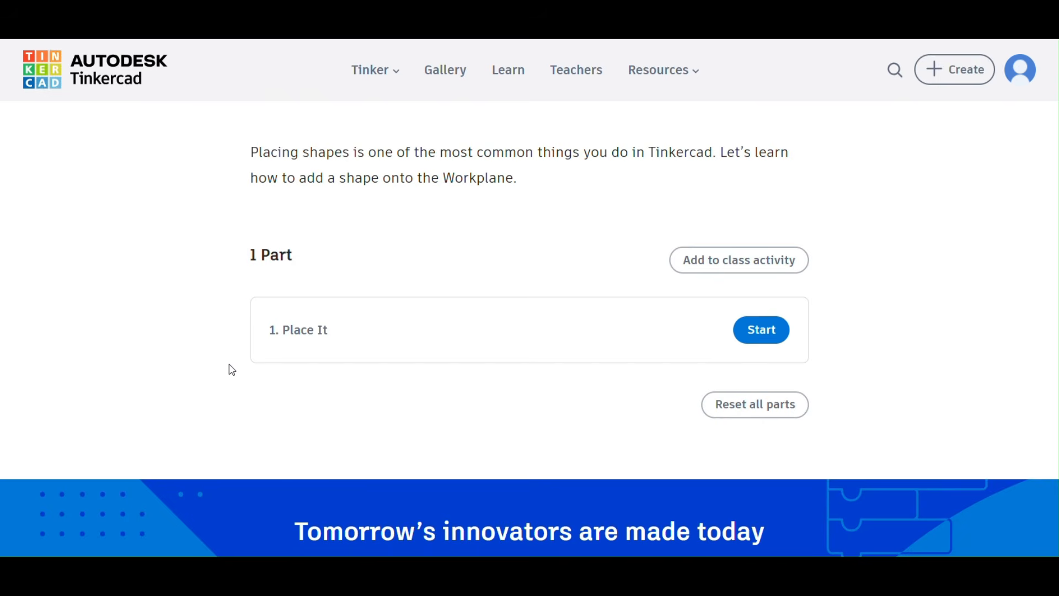
{"action": "scroll", "coordinate": [232, 369], "scroll_direction": "up", "scroll_amount": 2}
{"action": "scroll", "coordinate": [232, 370], "scroll_direction": "down", "scroll_amount": 1}
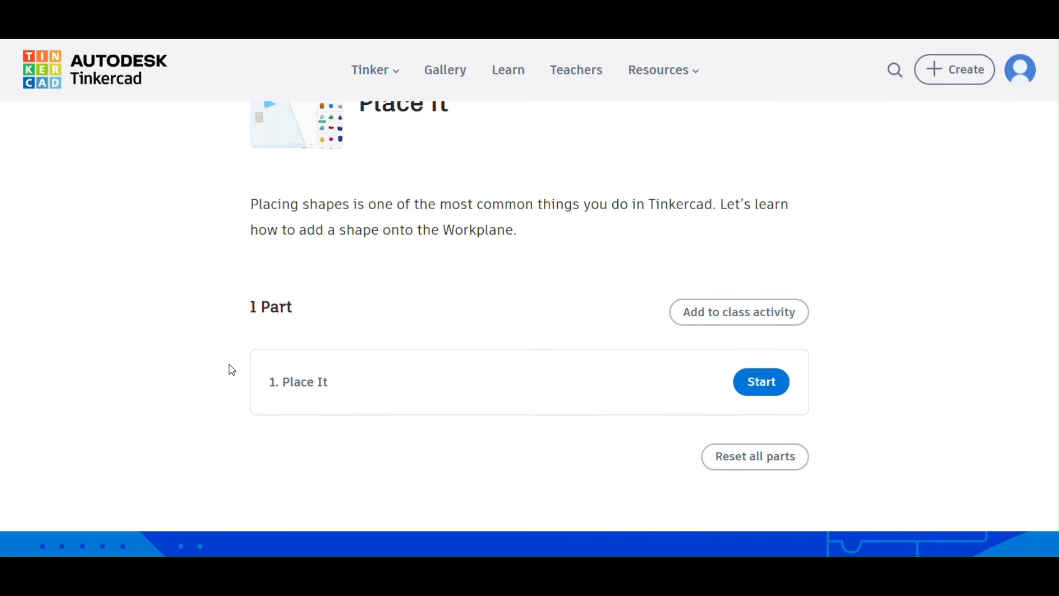
{"action": "left_click", "coordinate": [755, 399]}
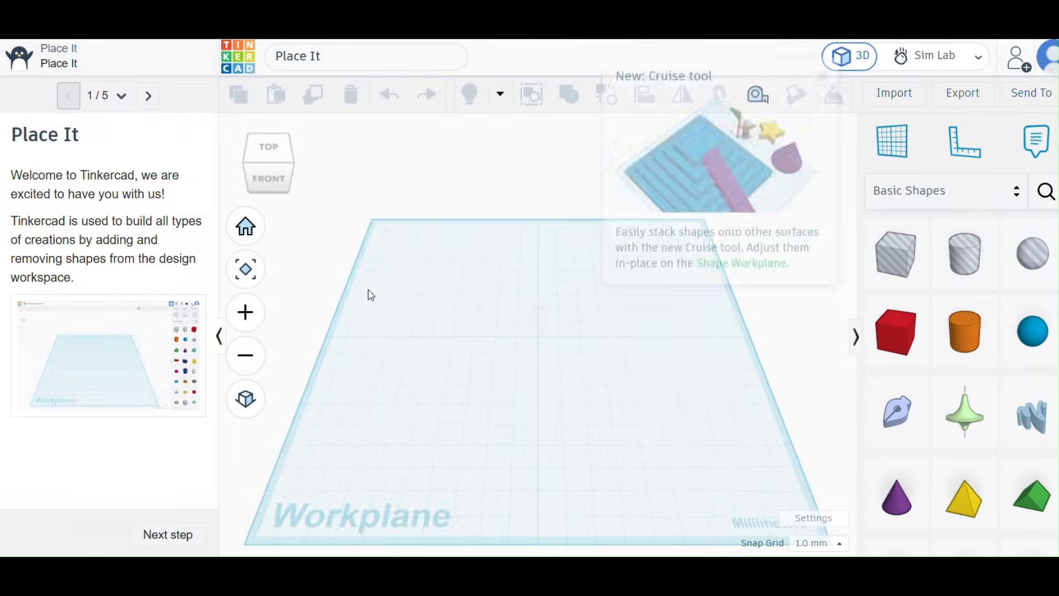
Dismiss the Cruise tool notice, look through the basic shapes, and advance the tutorial to Adding a shape.
{"action": "left_click", "coordinate": [822, 145]}
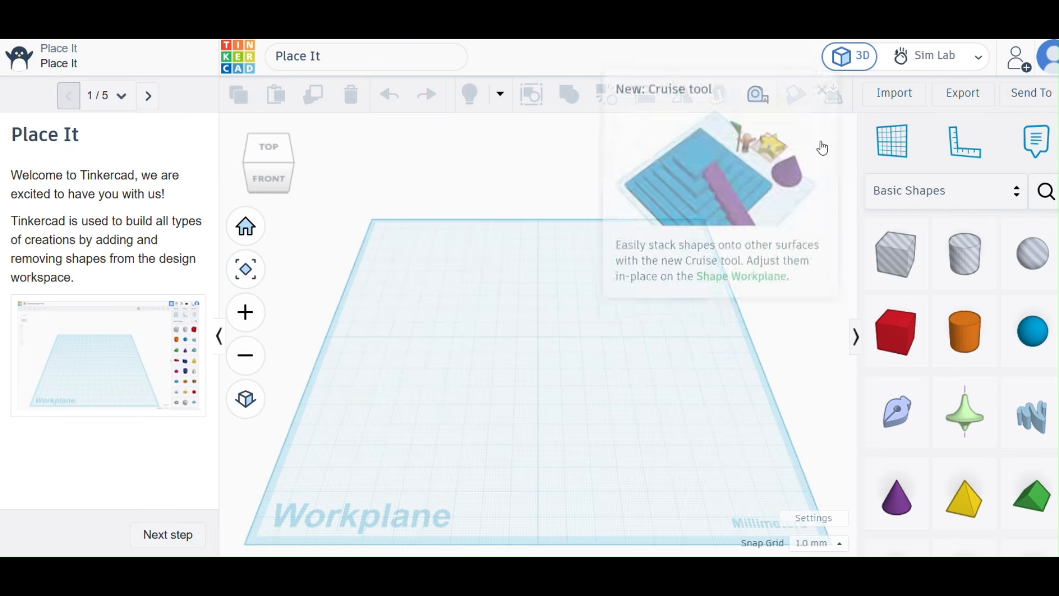
{"action": "scroll", "coordinate": [963, 424], "scroll_direction": "down", "scroll_amount": 7}
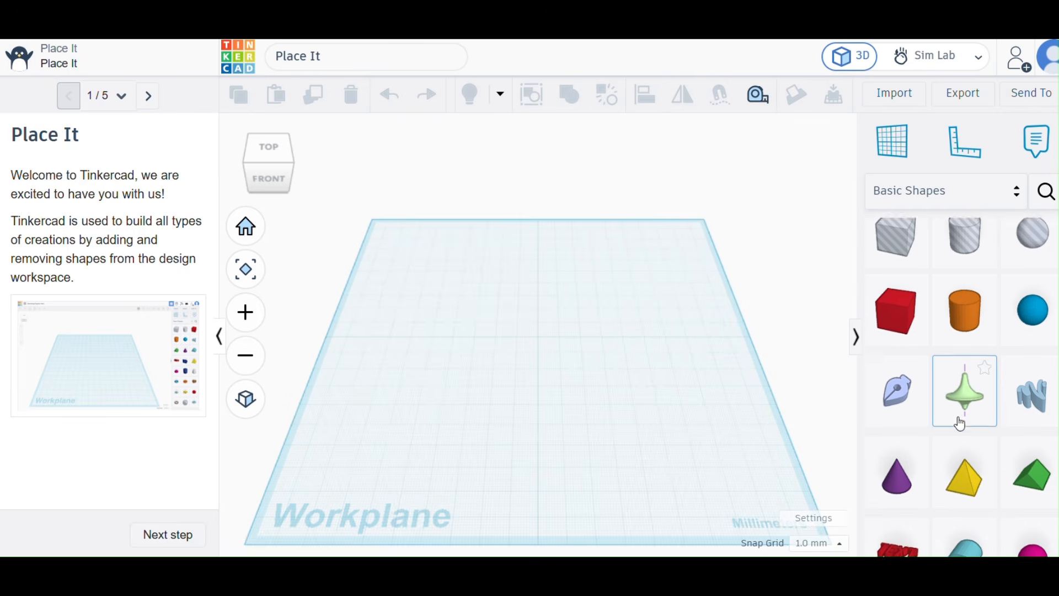
{"action": "scroll", "coordinate": [962, 425], "scroll_direction": "up", "scroll_amount": 7}
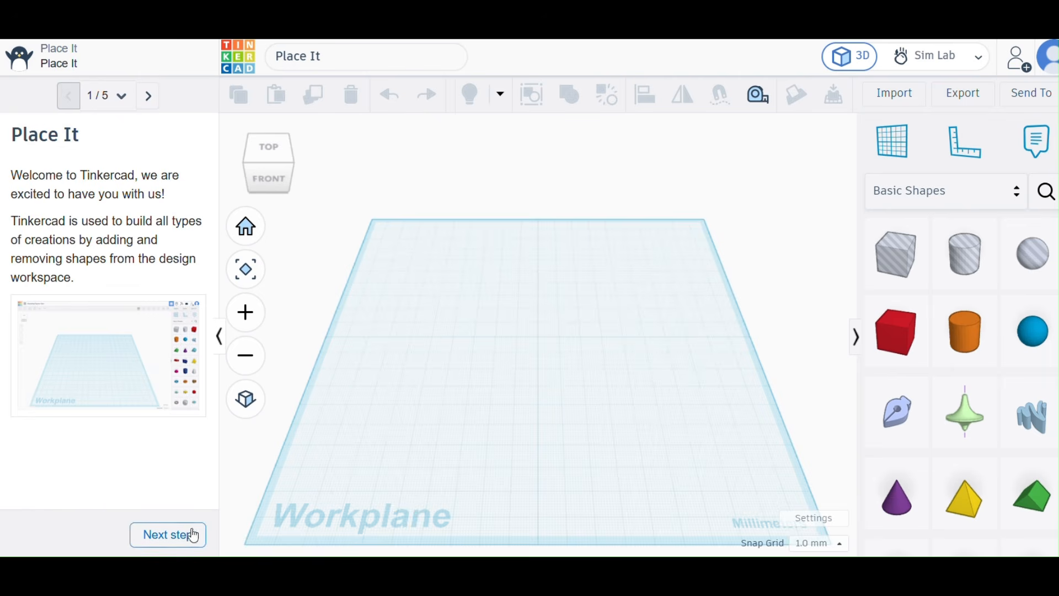
{"action": "left_click", "coordinate": [144, 539]}
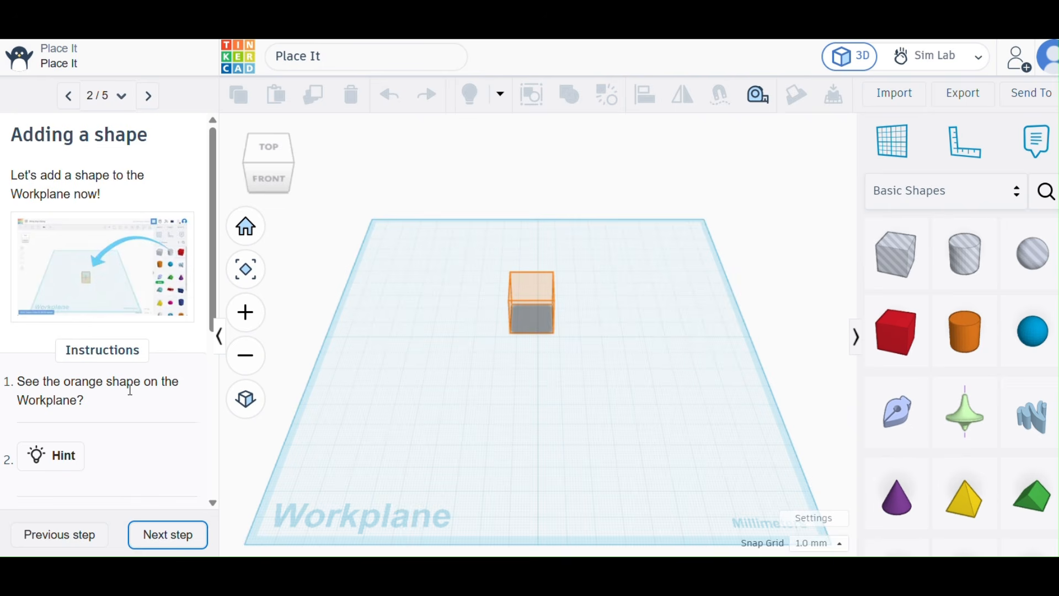
Place a solid Box on the orange hint shape on the Workplane and advance the tutorial to Step It Up.
{"action": "scroll", "coordinate": [104, 419], "scroll_direction": "down", "scroll_amount": 2}
{"action": "left_click", "coordinate": [77, 394]}
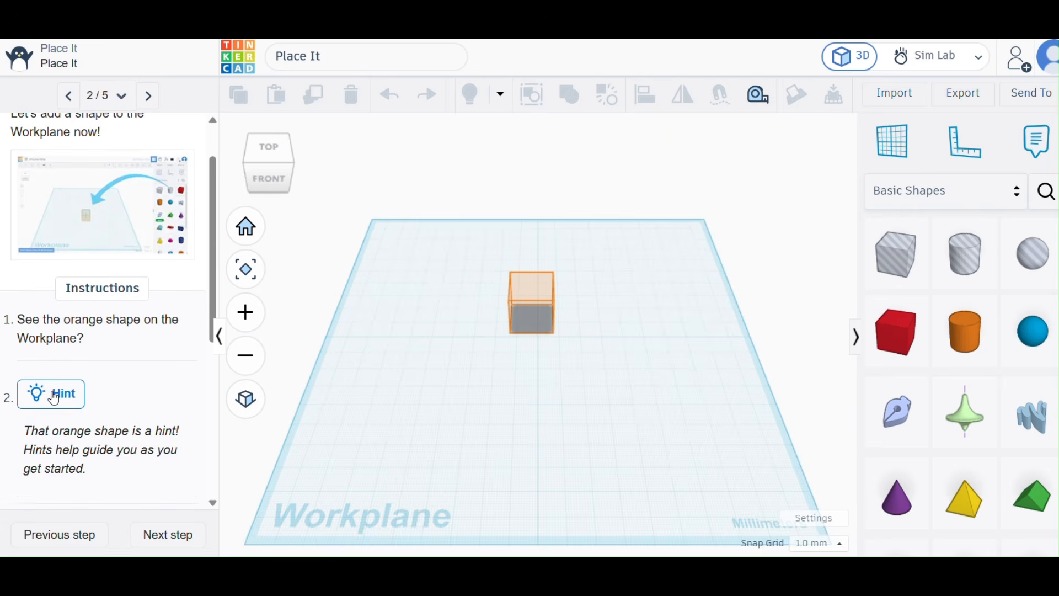
{"action": "scroll", "coordinate": [105, 396], "scroll_direction": "down", "scroll_amount": 3}
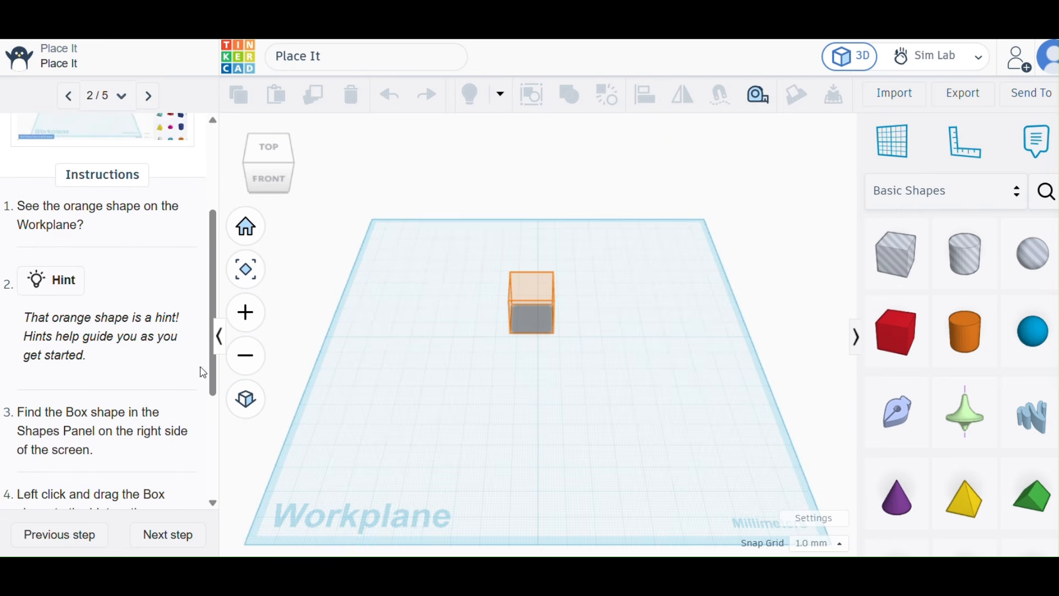
{"action": "scroll", "coordinate": [160, 407], "scroll_direction": "down", "scroll_amount": 4}
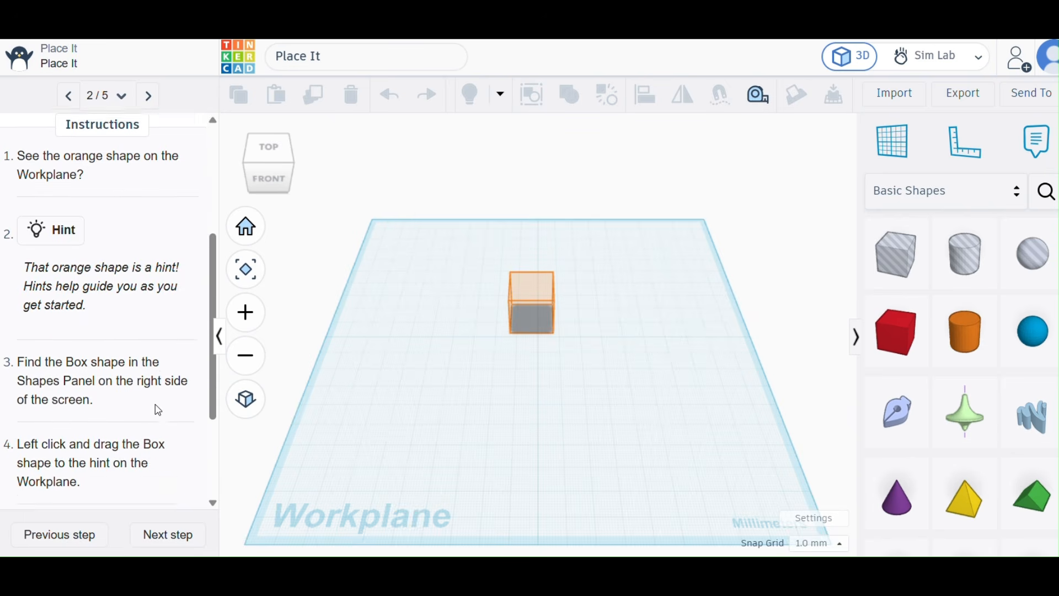
{"action": "scroll", "coordinate": [159, 410], "scroll_direction": "down", "scroll_amount": 1}
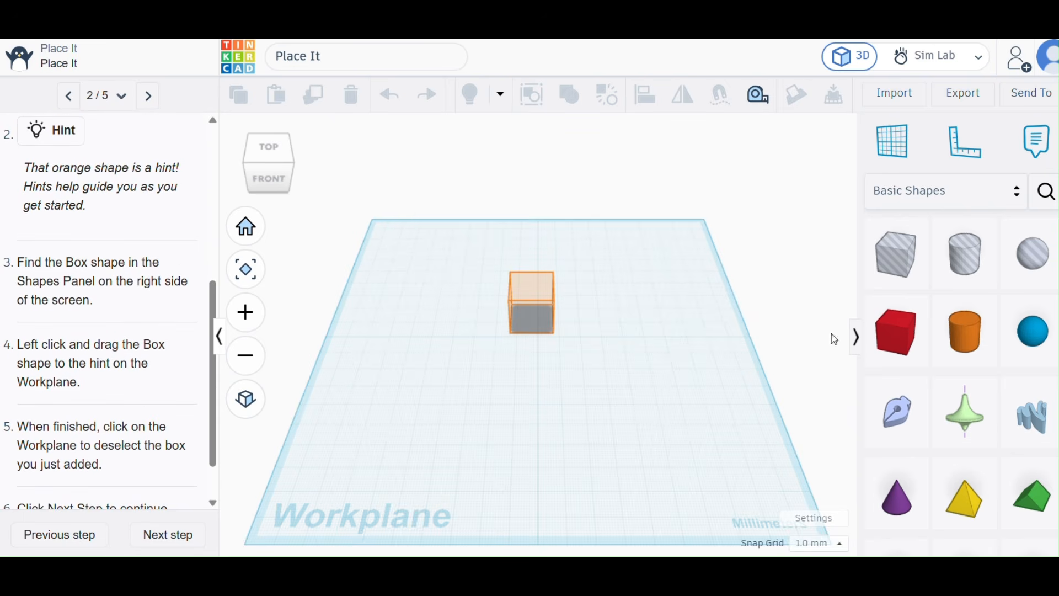
{"action": "left_click_drag", "start_coordinate": [900, 345], "coordinate": [518, 318]}
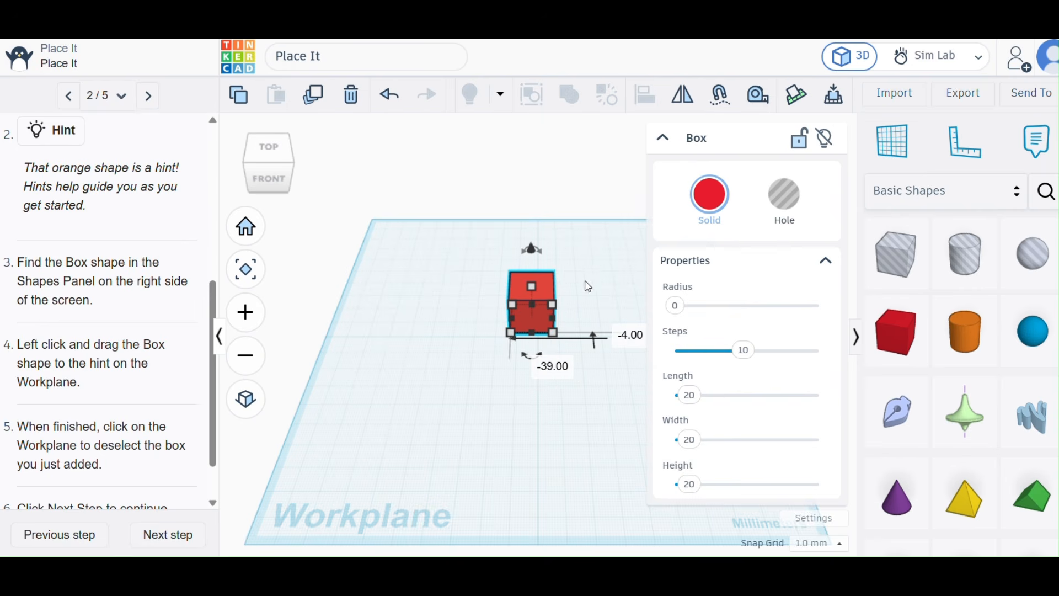
{"action": "scroll", "coordinate": [83, 419], "scroll_direction": "down", "scroll_amount": 1}
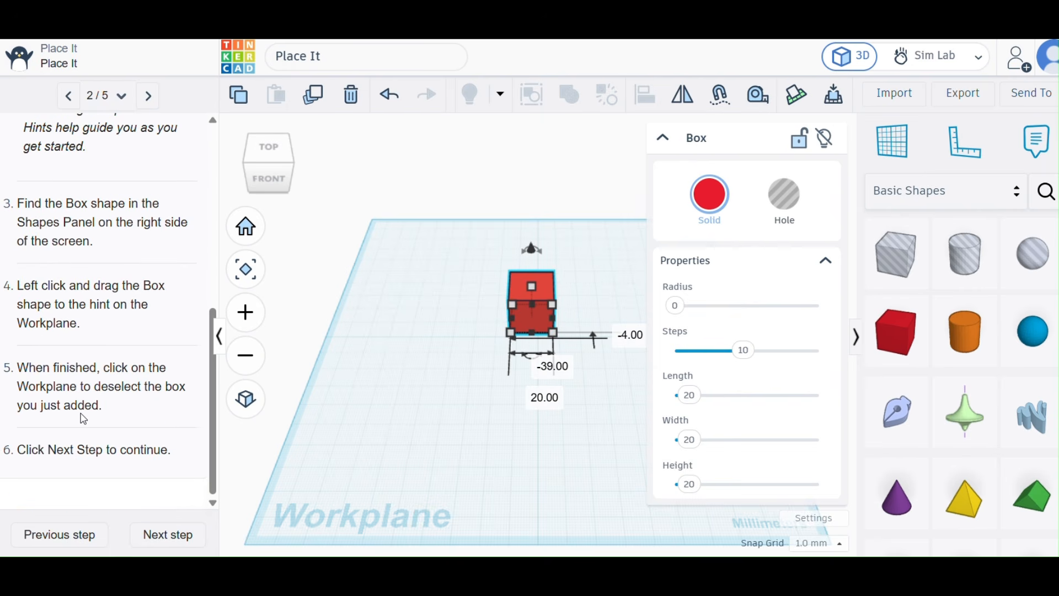
{"action": "left_click", "coordinate": [170, 533]}
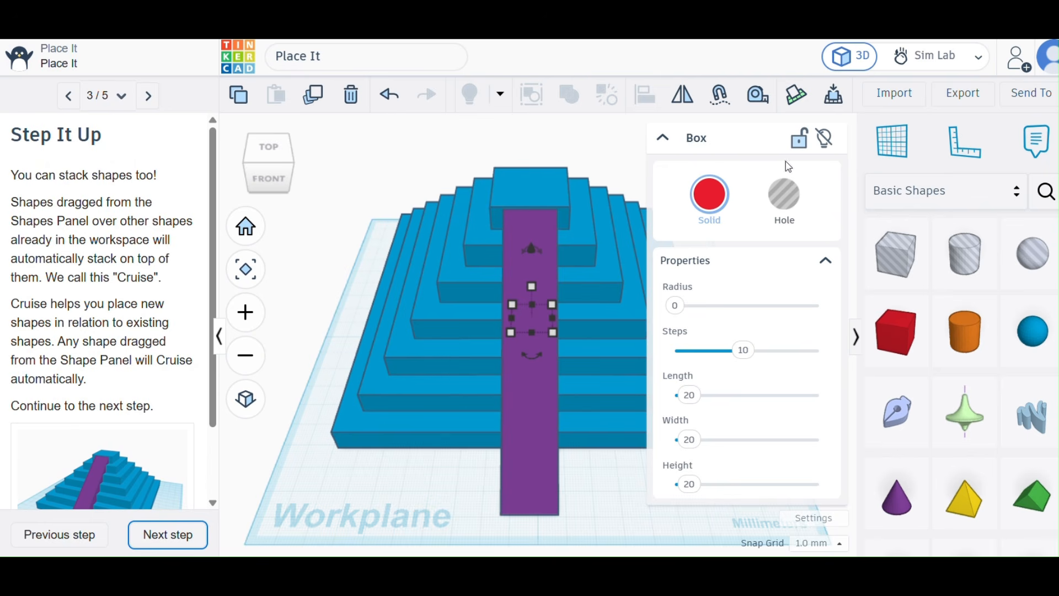
Hide and restore the shape library, and collapse the selected Box's properties to uncover the pyramid.
{"action": "left_click", "coordinate": [858, 338]}
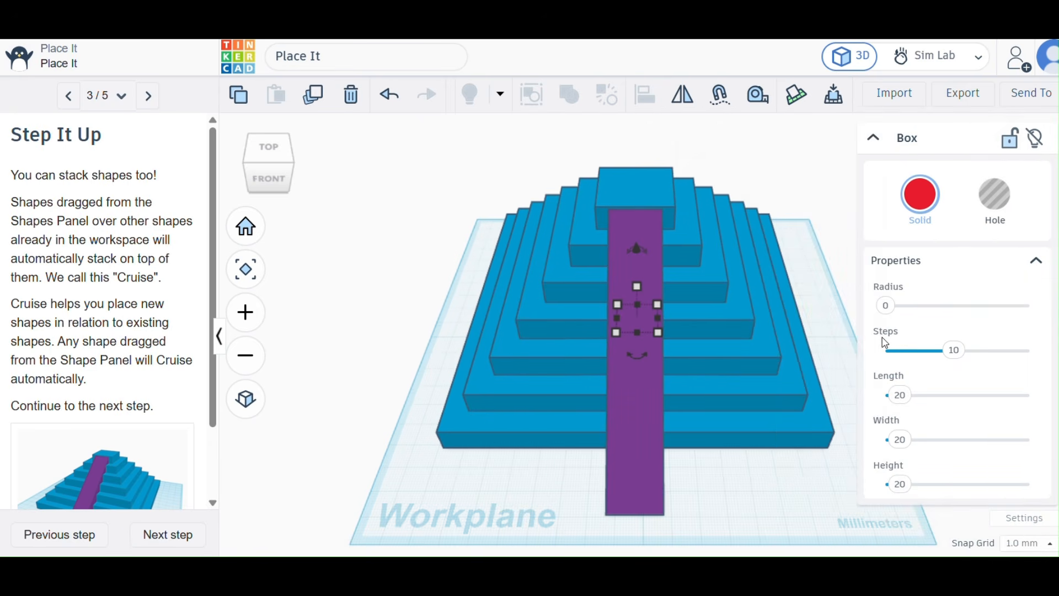
{"action": "left_click", "coordinate": [1054, 338]}
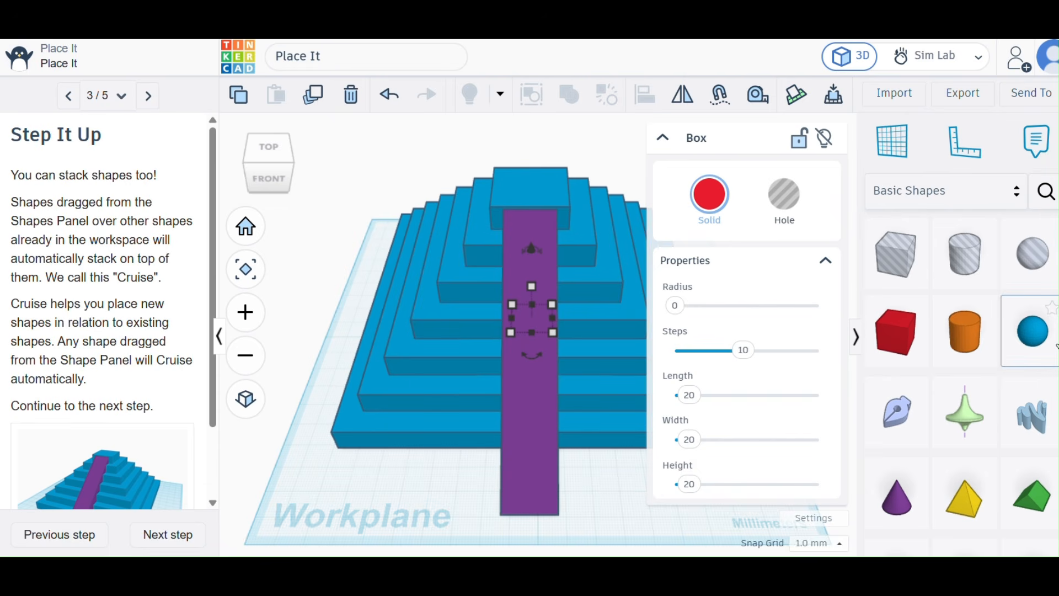
{"action": "left_click", "coordinate": [664, 139]}
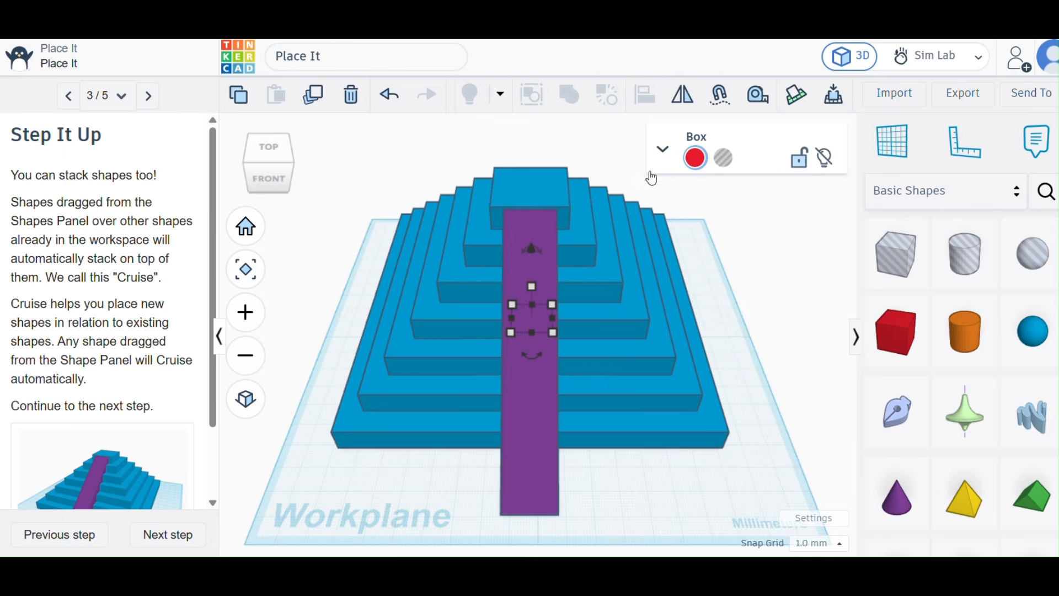
{"action": "left_click", "coordinate": [663, 149]}
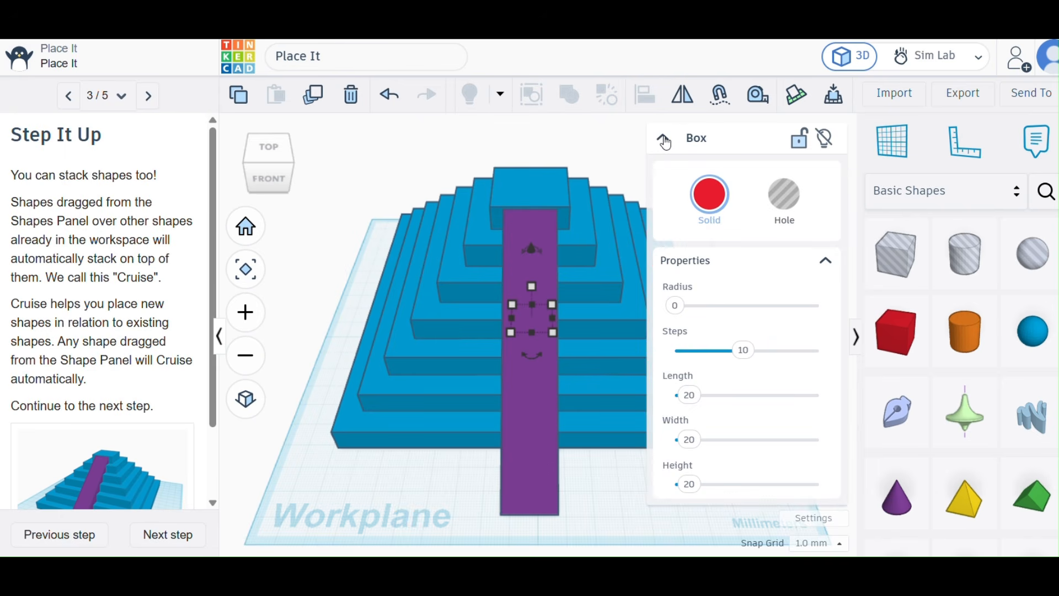
{"action": "left_click", "coordinate": [665, 141]}
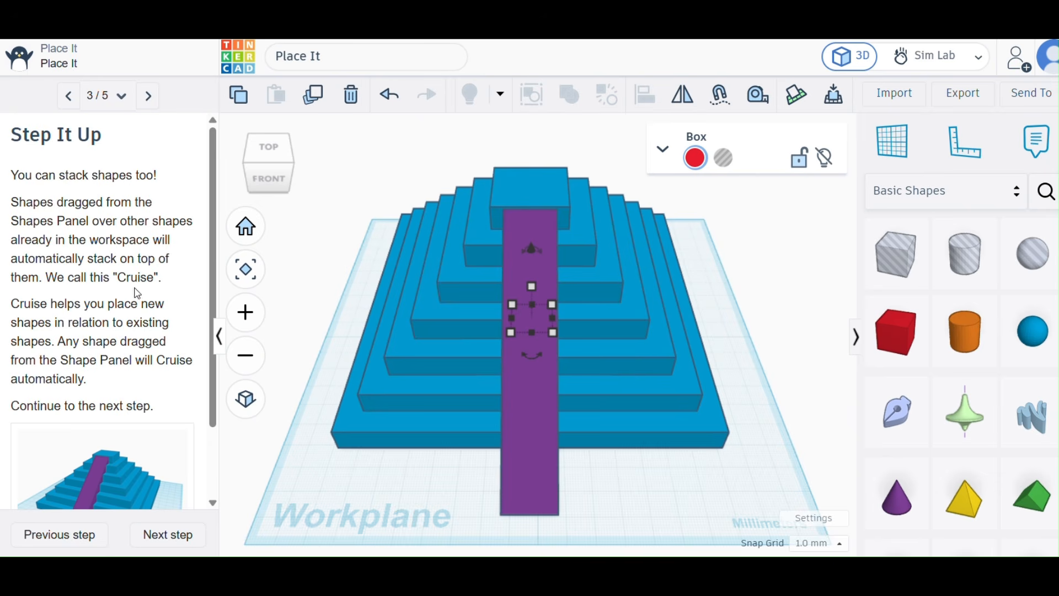
Read the rest of the Step It Up page and advance the tutorial to Cruise to the Top.
{"action": "scroll", "coordinate": [133, 357], "scroll_direction": "down", "scroll_amount": 1}
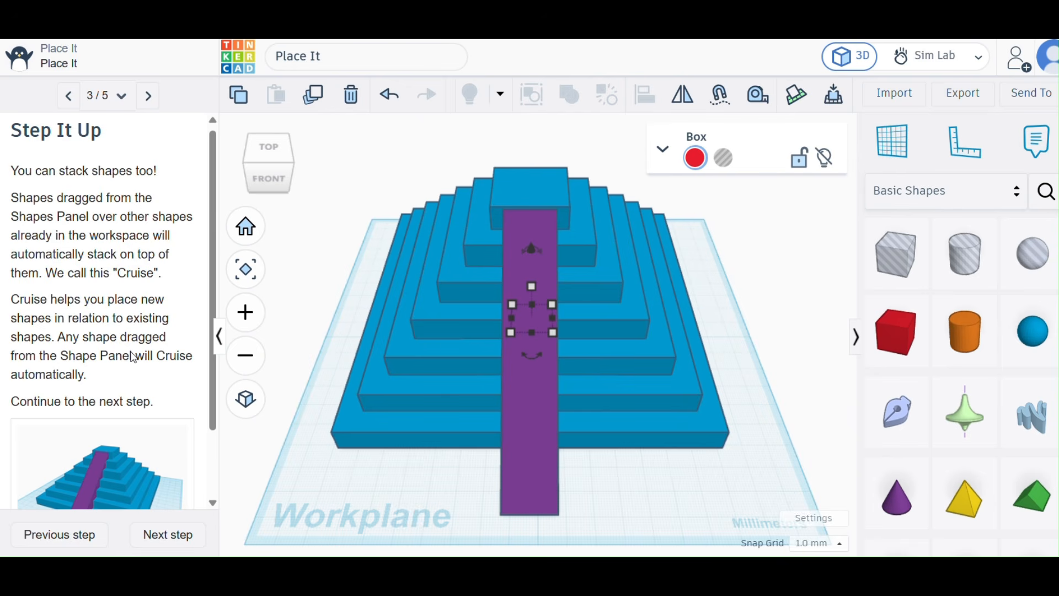
{"action": "scroll", "coordinate": [134, 358], "scroll_direction": "down", "scroll_amount": 3}
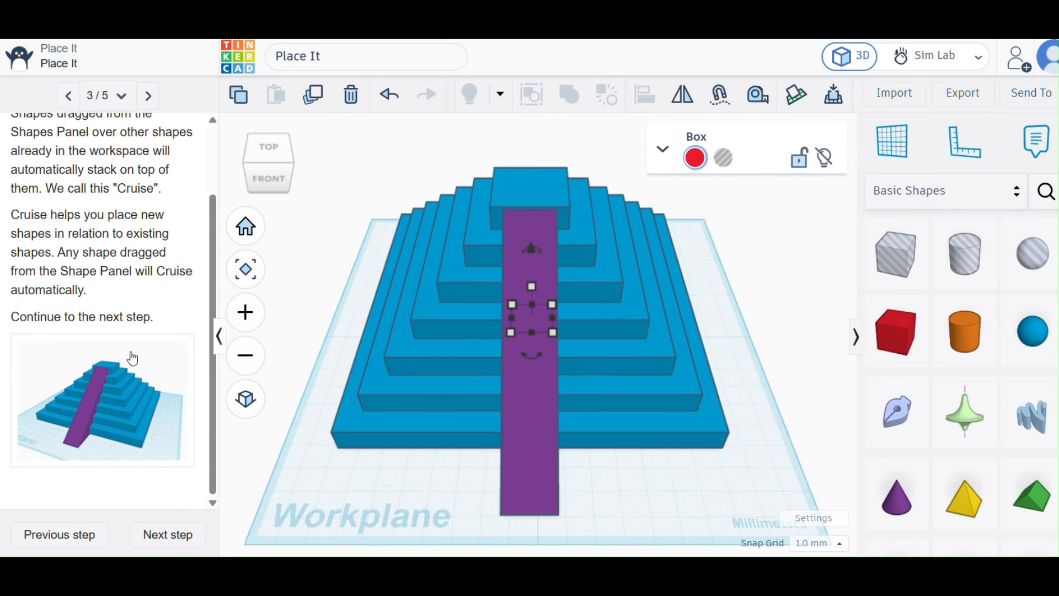
{"action": "left_click", "coordinate": [166, 533]}
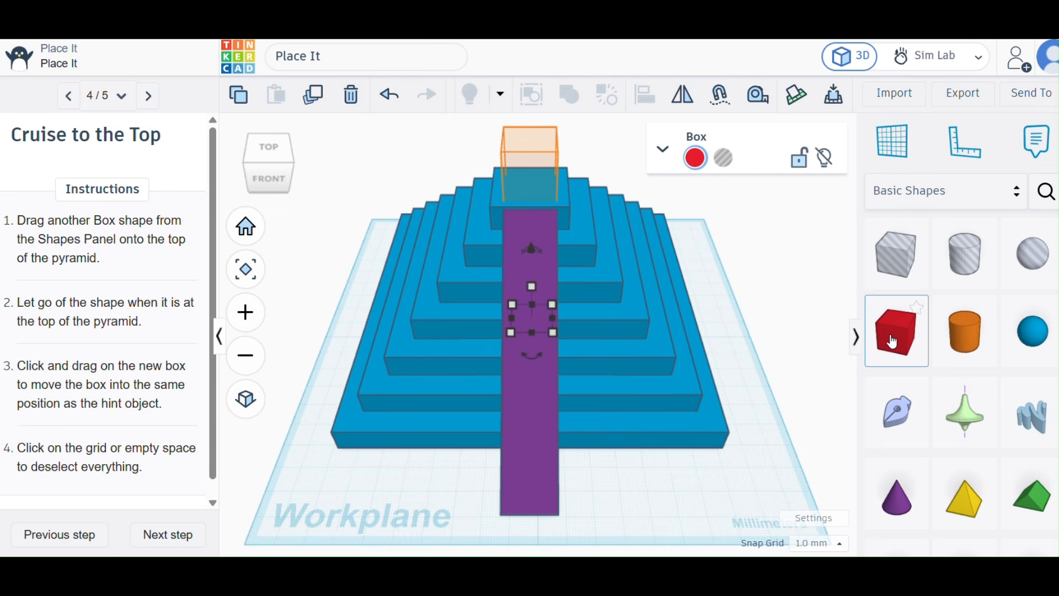
Place another Box on the orange hint at the top of the pyramid and complete the Place It tutorial.
{"action": "left_click_drag", "start_coordinate": [882, 337], "coordinate": [526, 191]}
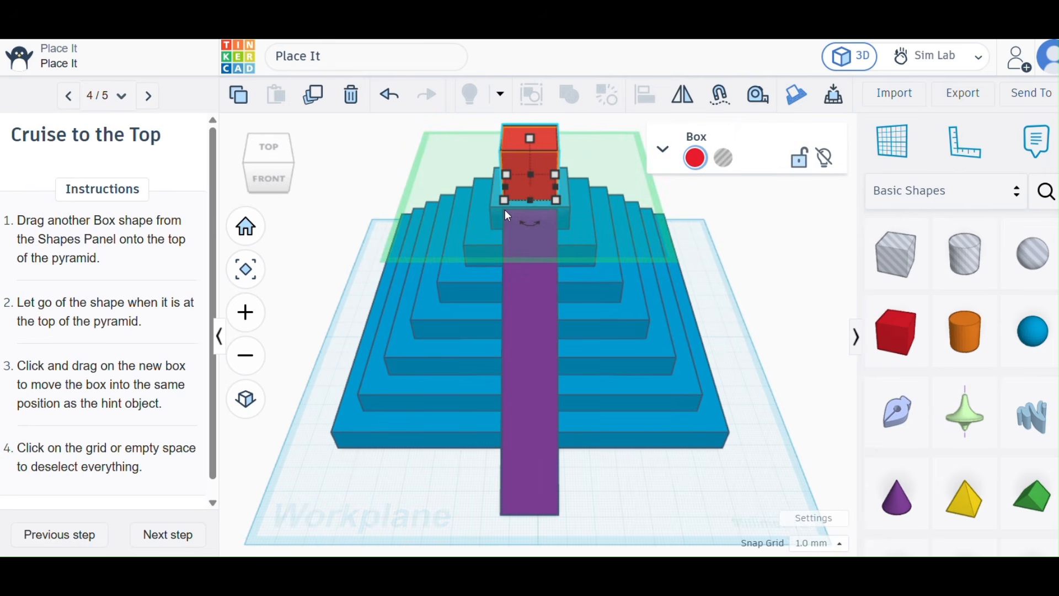
{"action": "scroll", "coordinate": [44, 389], "scroll_direction": "down", "scroll_amount": 1}
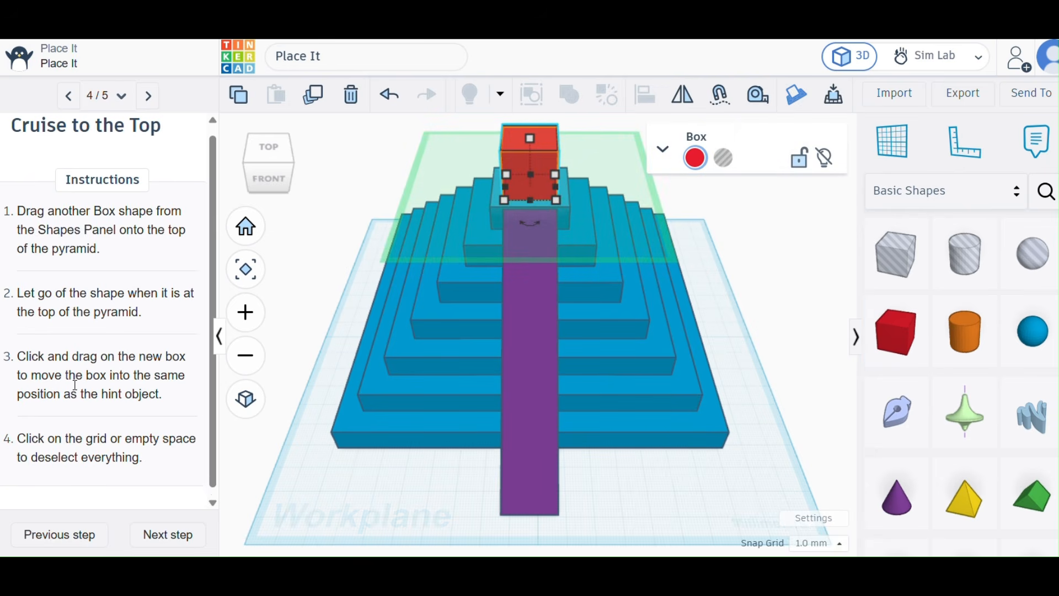
{"action": "left_click", "coordinate": [150, 536]}
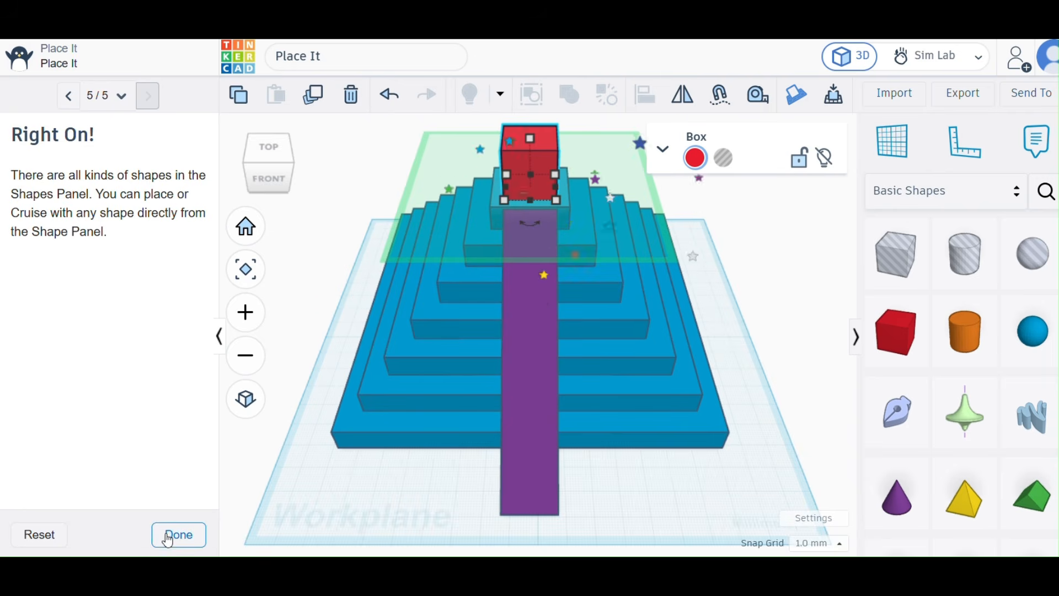
{"action": "left_click", "coordinate": [170, 538]}
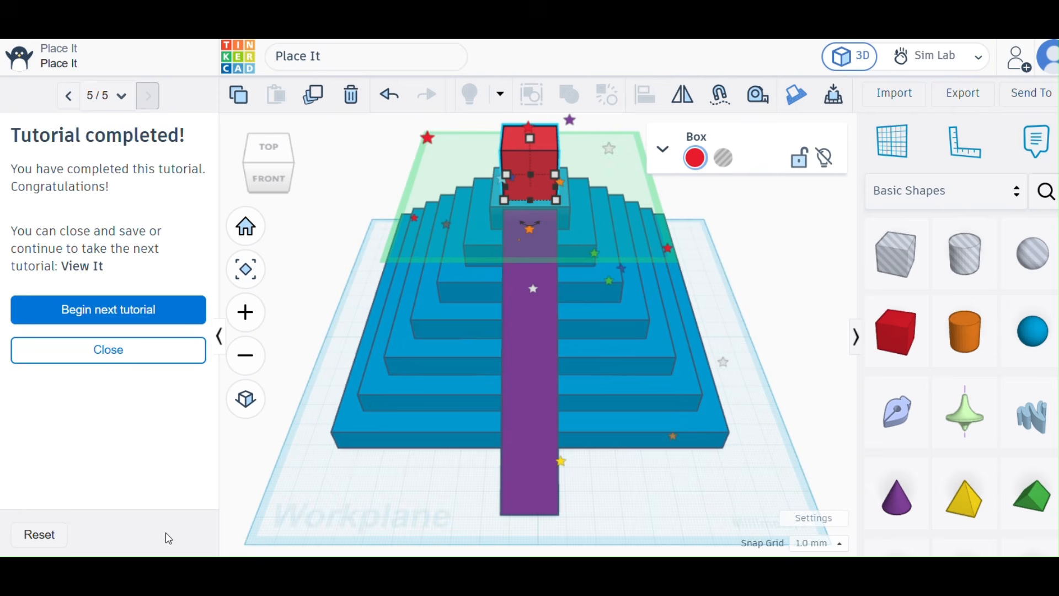
Begin the View It tutorial, read its ViewCube instructions, and switch the workplane to the top view.
{"action": "left_click", "coordinate": [116, 311]}
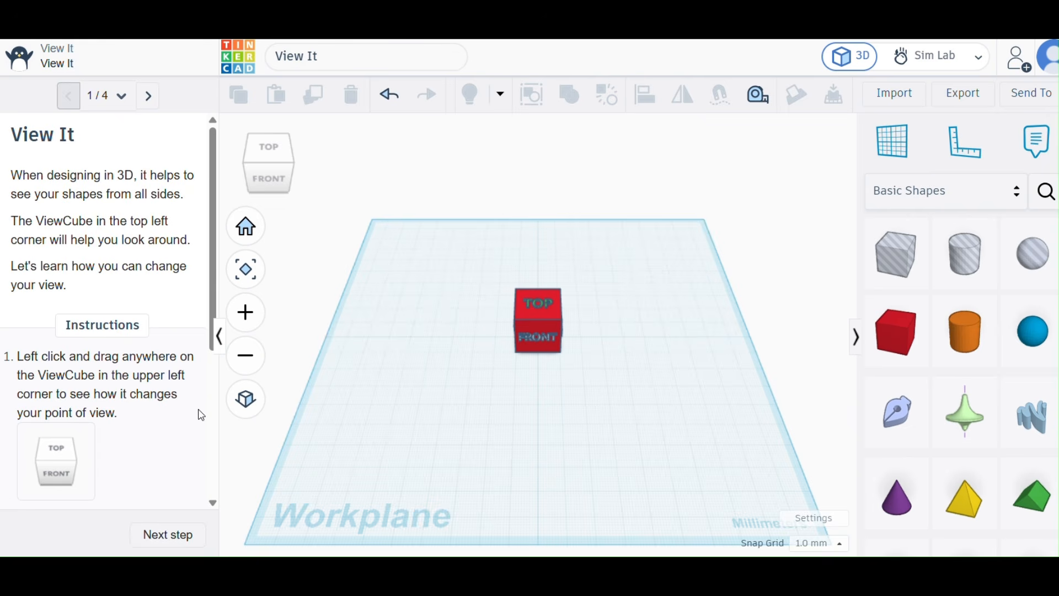
{"action": "scroll", "coordinate": [135, 452], "scroll_direction": "down", "scroll_amount": 3}
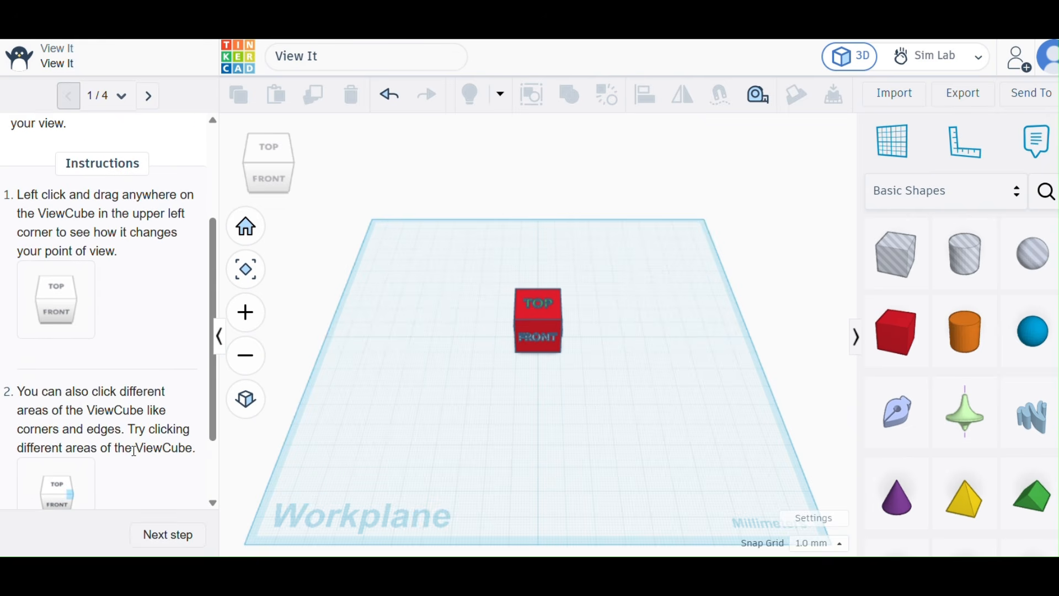
{"action": "scroll", "coordinate": [135, 452], "scroll_direction": "down", "scroll_amount": 3}
{"action": "scroll", "coordinate": [135, 451], "scroll_direction": "up", "scroll_amount": 1}
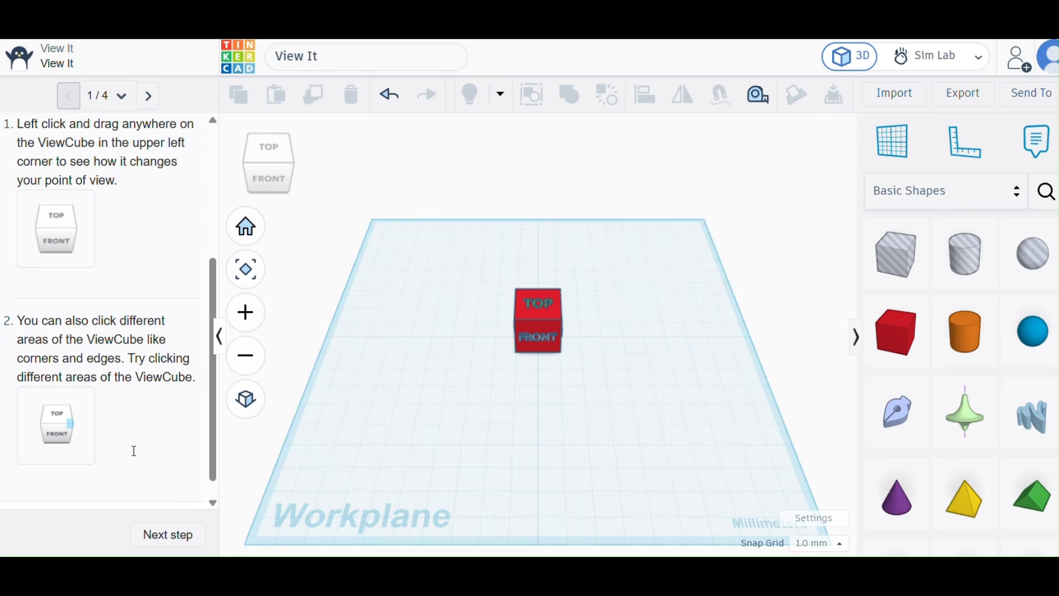
{"action": "scroll", "coordinate": [135, 451], "scroll_direction": "up", "scroll_amount": 1}
{"action": "scroll", "coordinate": [135, 451], "scroll_direction": "down", "scroll_amount": 1}
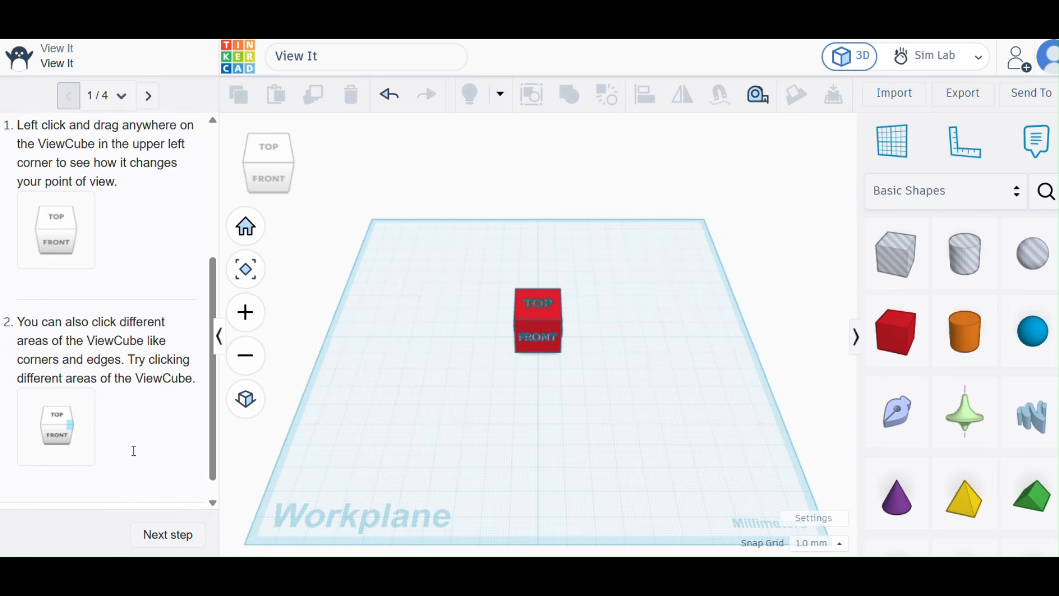
{"action": "scroll", "coordinate": [135, 451], "scroll_direction": "down", "scroll_amount": 1}
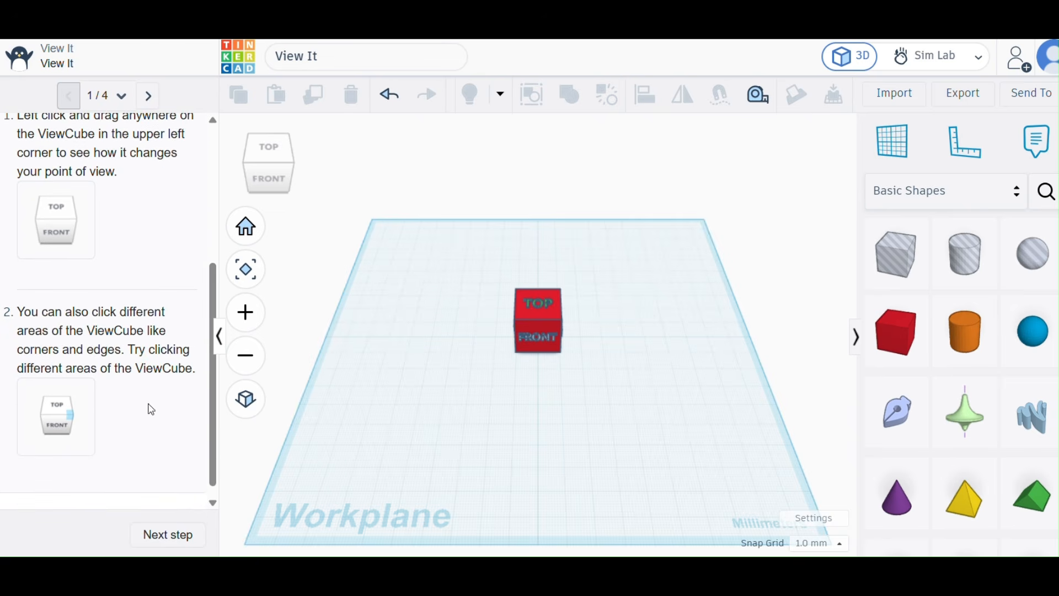
{"action": "left_click", "coordinate": [276, 153]}
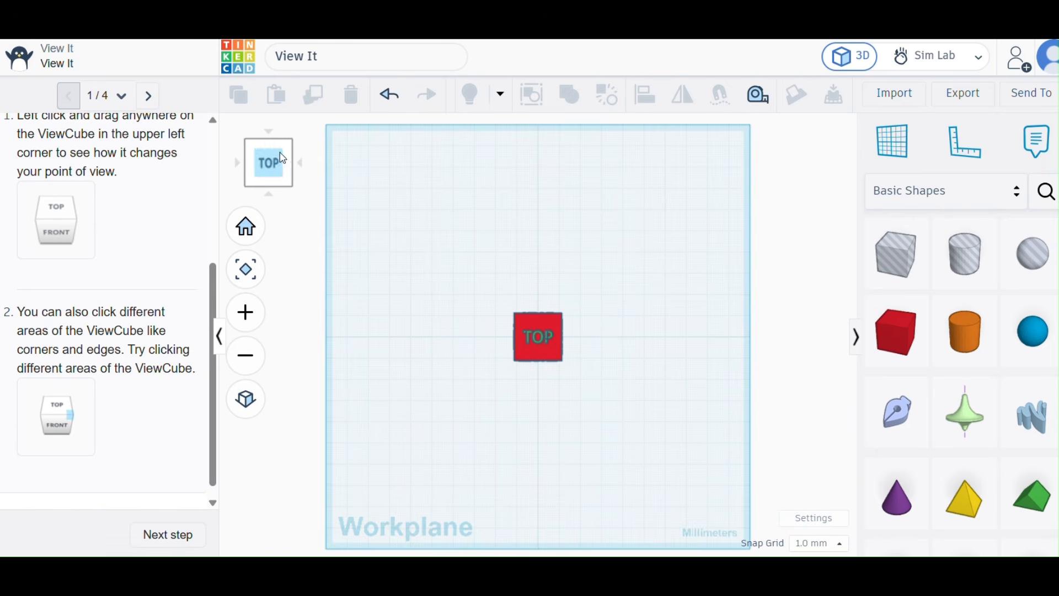
Turn the view with the ViewCube through the right, back, left and front sides and two angled corner views.
{"action": "left_click", "coordinate": [301, 163]}
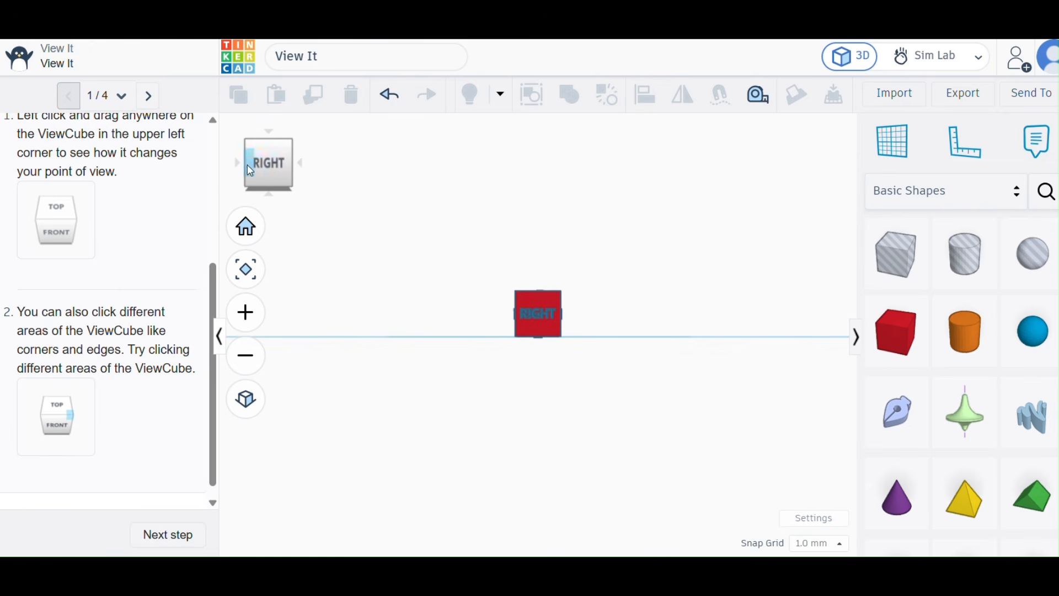
{"action": "left_click", "coordinate": [302, 166]}
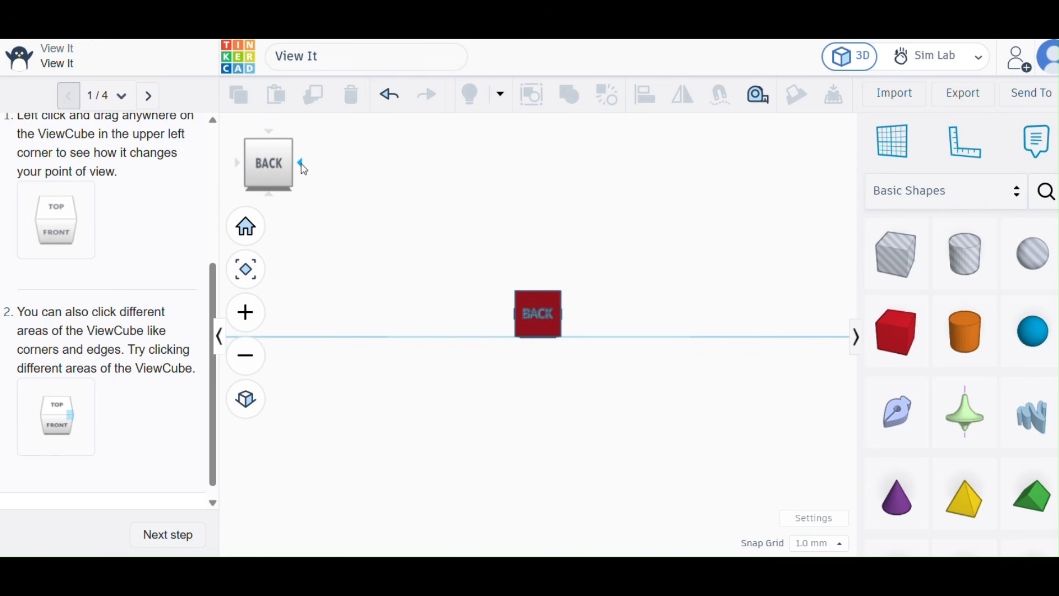
{"action": "left_click", "coordinate": [301, 164]}
{"action": "left_click", "coordinate": [301, 163]}
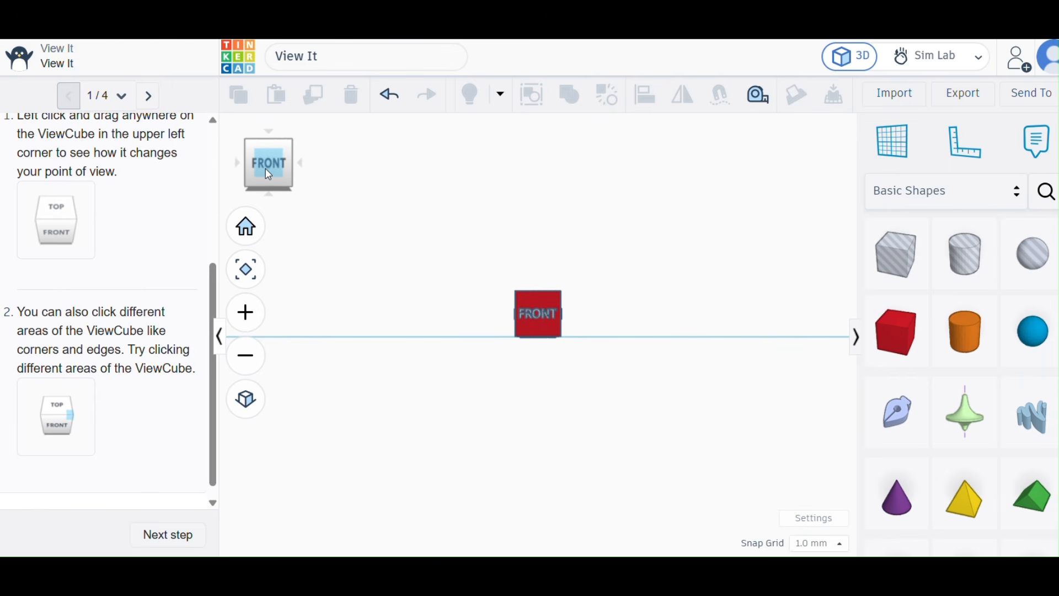
{"action": "left_click", "coordinate": [296, 146]}
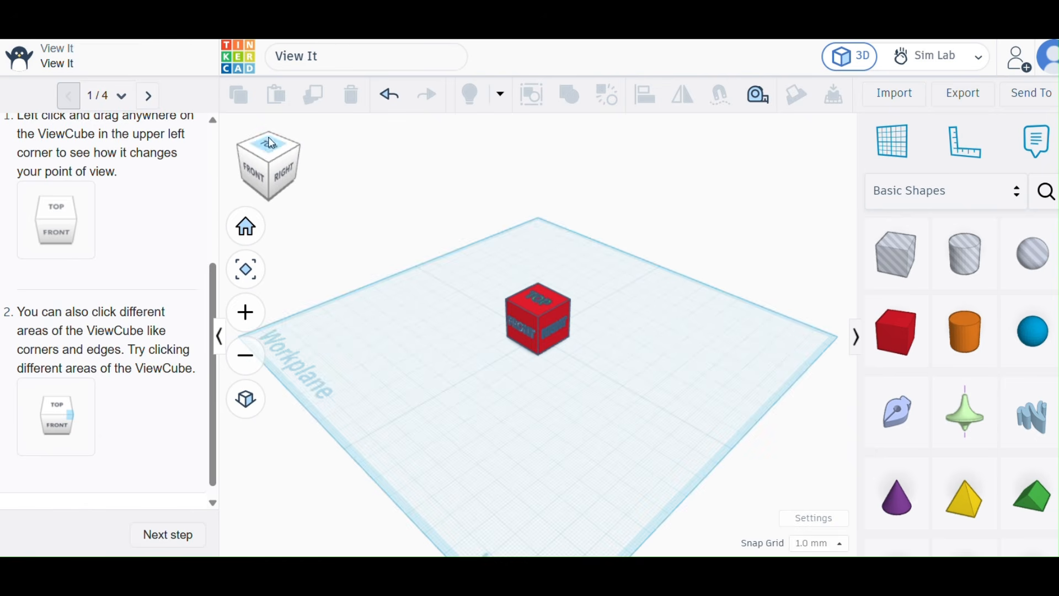
{"action": "left_click", "coordinate": [270, 141]}
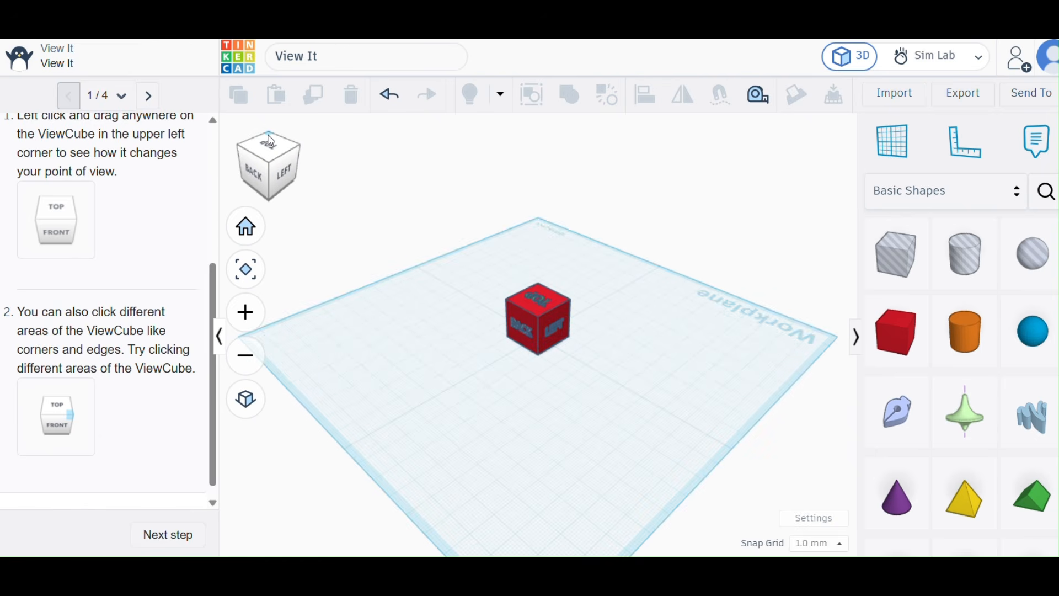
Advance the View It tutorial to Learn to Zoom and read through its instructions.
{"action": "scroll", "coordinate": [163, 413], "scroll_direction": "down", "scroll_amount": 1}
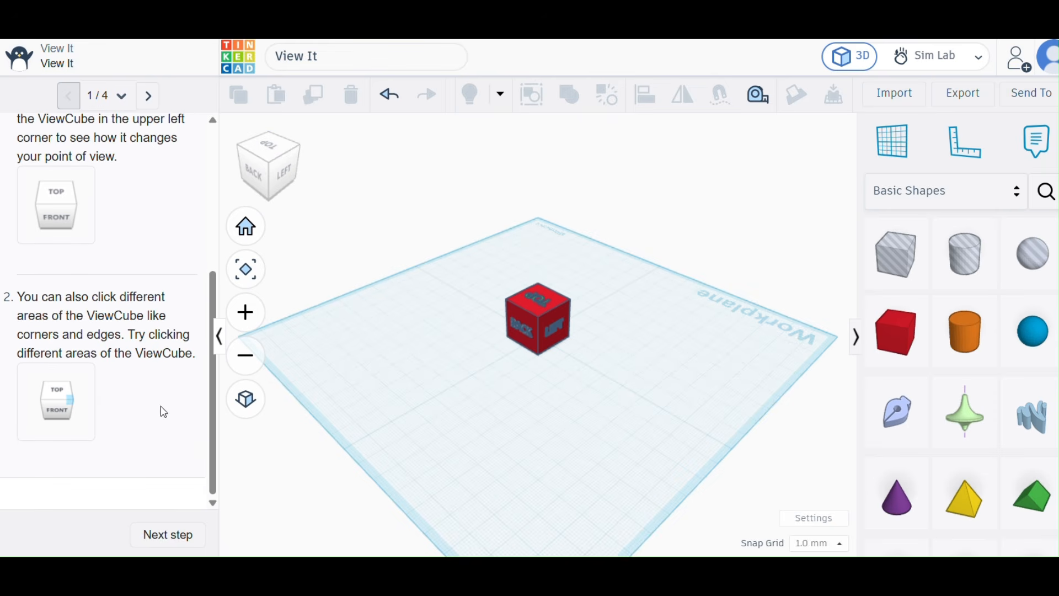
{"action": "left_click", "coordinate": [168, 534]}
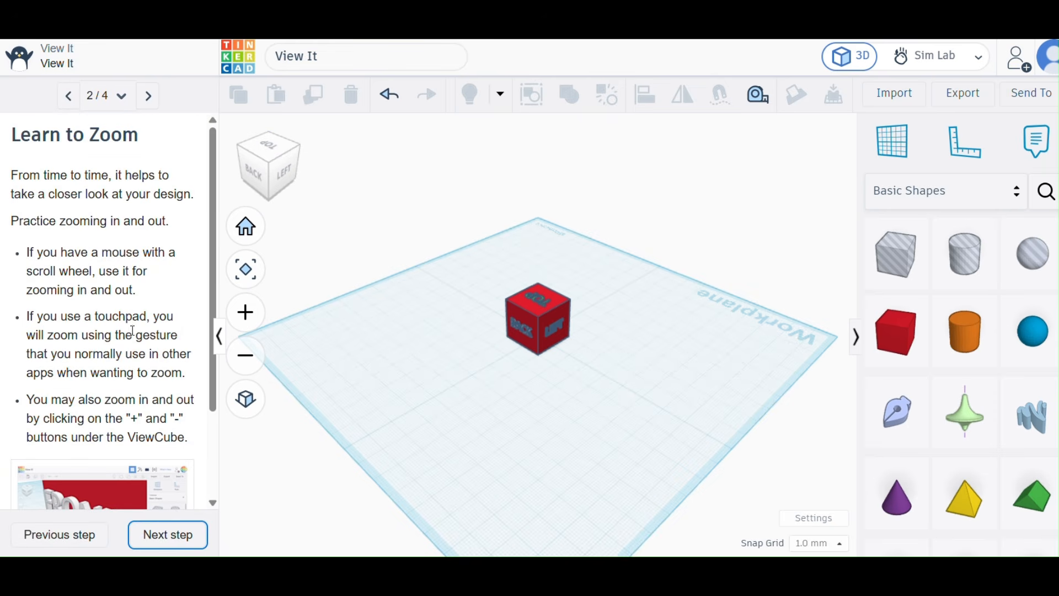
{"action": "scroll", "coordinate": [135, 315], "scroll_direction": "down", "scroll_amount": 1}
{"action": "scroll", "coordinate": [135, 316], "scroll_direction": "down", "scroll_amount": 2}
{"action": "scroll", "coordinate": [134, 316], "scroll_direction": "up", "scroll_amount": 2}
{"action": "scroll", "coordinate": [134, 315], "scroll_direction": "down", "scroll_amount": 3}
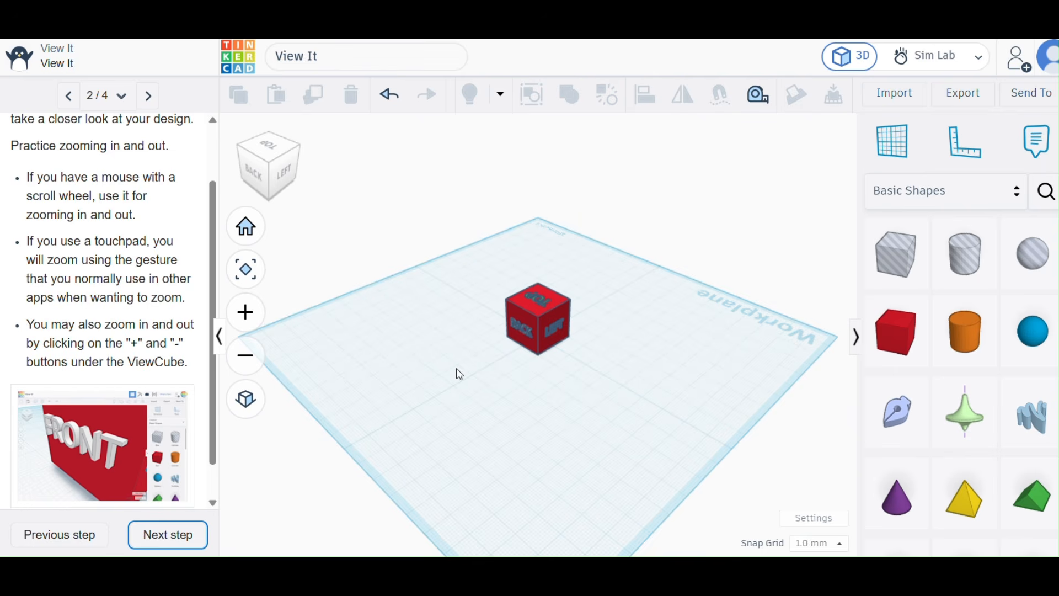
Practise zooming in and out repeatedly over the empty workplane area beside the labelled cube.
{"action": "scroll", "coordinate": [461, 375], "scroll_direction": "down", "scroll_amount": 6}
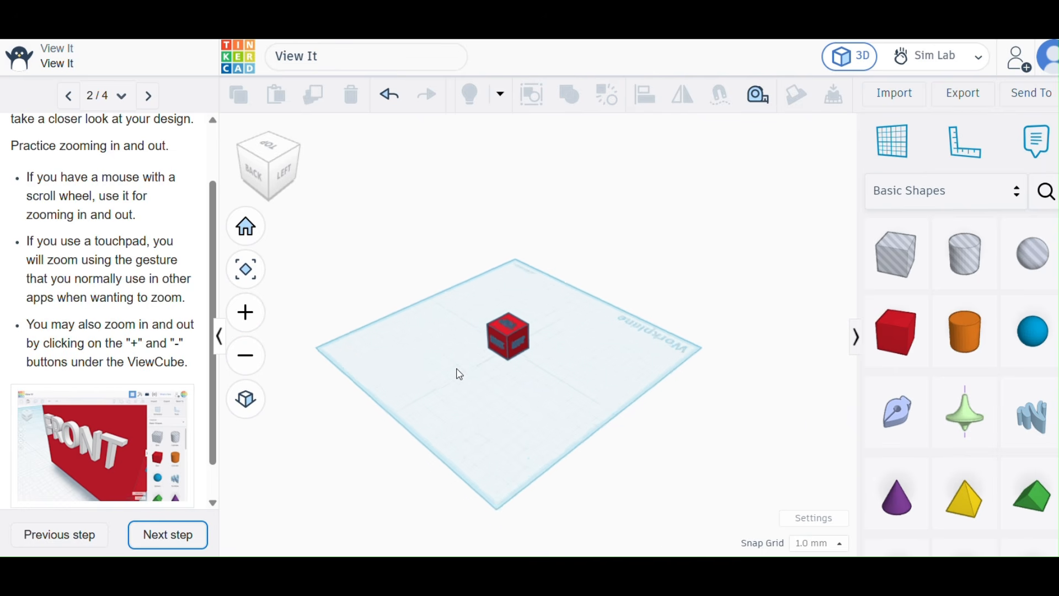
{"action": "scroll", "coordinate": [460, 374], "scroll_direction": "down", "scroll_amount": 2}
{"action": "scroll", "coordinate": [461, 375], "scroll_direction": "up", "scroll_amount": 8}
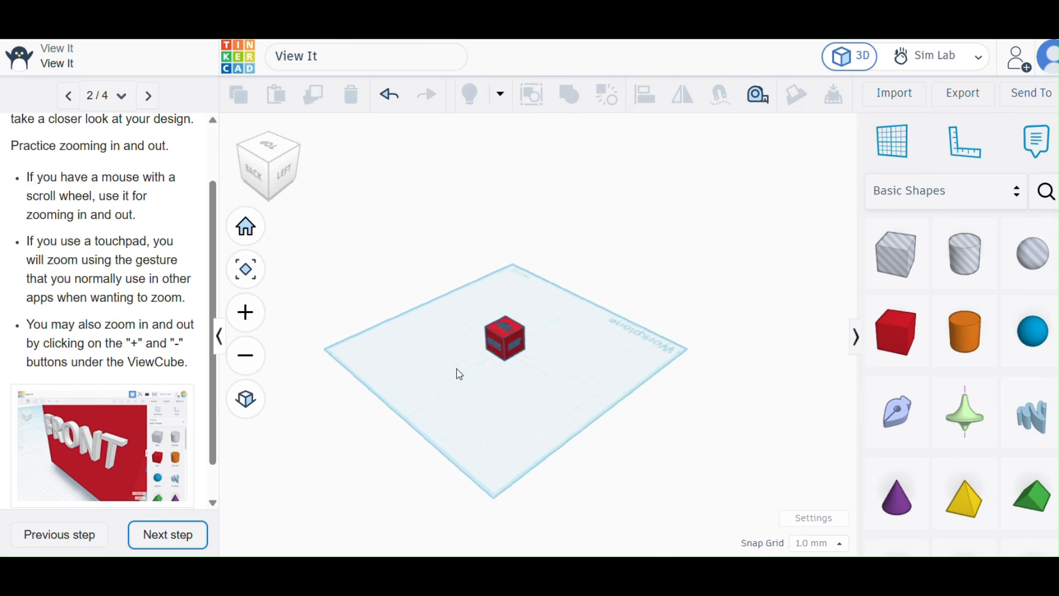
{"action": "scroll", "coordinate": [460, 374], "scroll_direction": "down", "scroll_amount": 4}
{"action": "scroll", "coordinate": [460, 375], "scroll_direction": "up", "scroll_amount": 4}
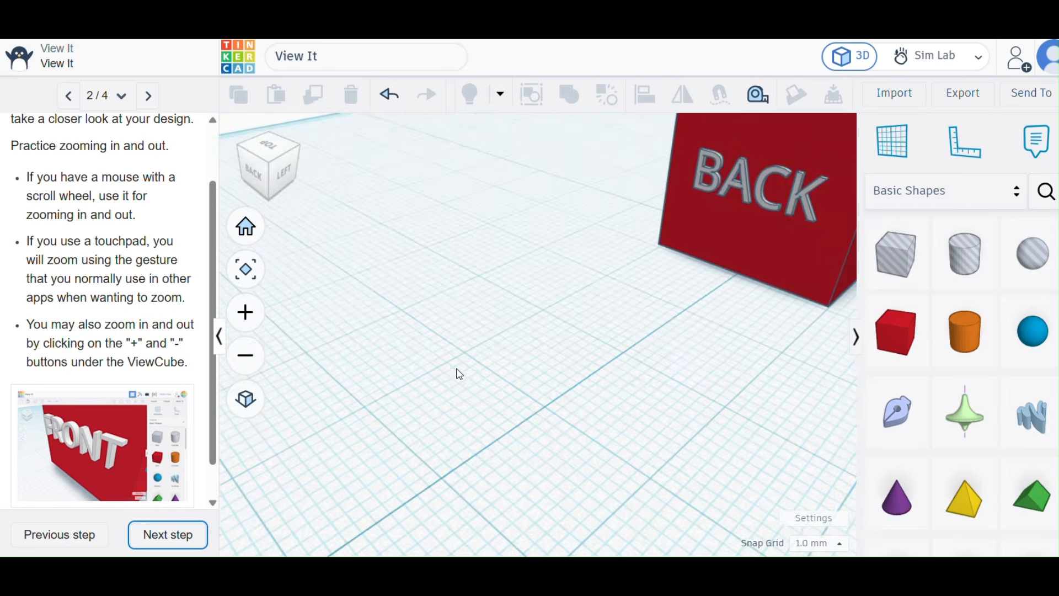
{"action": "scroll", "coordinate": [460, 374], "scroll_direction": "down", "scroll_amount": 5}
{"action": "scroll", "coordinate": [460, 374], "scroll_direction": "up", "scroll_amount": 5}
{"action": "scroll", "coordinate": [460, 375], "scroll_direction": "down", "scroll_amount": 6}
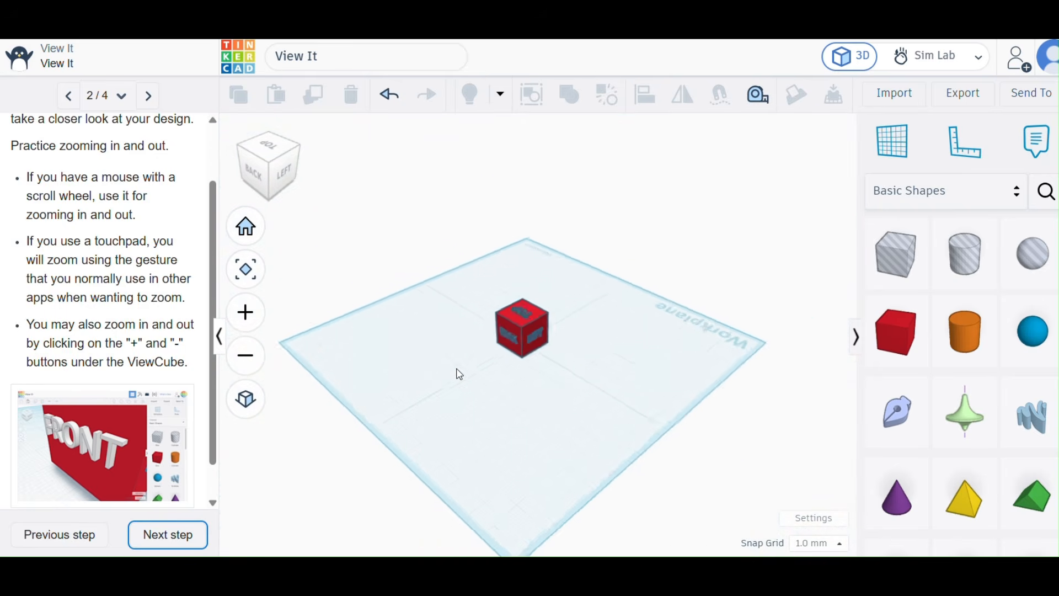
{"action": "scroll", "coordinate": [460, 375], "scroll_direction": "up", "scroll_amount": 2}
{"action": "scroll", "coordinate": [461, 375], "scroll_direction": "down", "scroll_amount": 3}
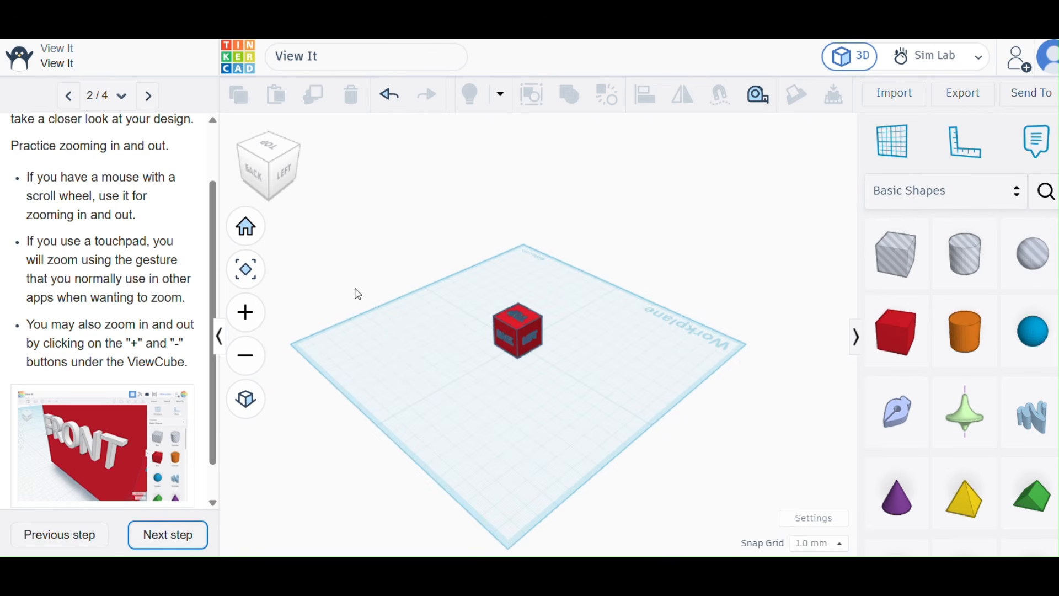
Zoom in and out at different spots, including the workplane's left corner and directly on the labelled cube.
{"action": "scroll", "coordinate": [309, 355], "scroll_direction": "up", "scroll_amount": 7}
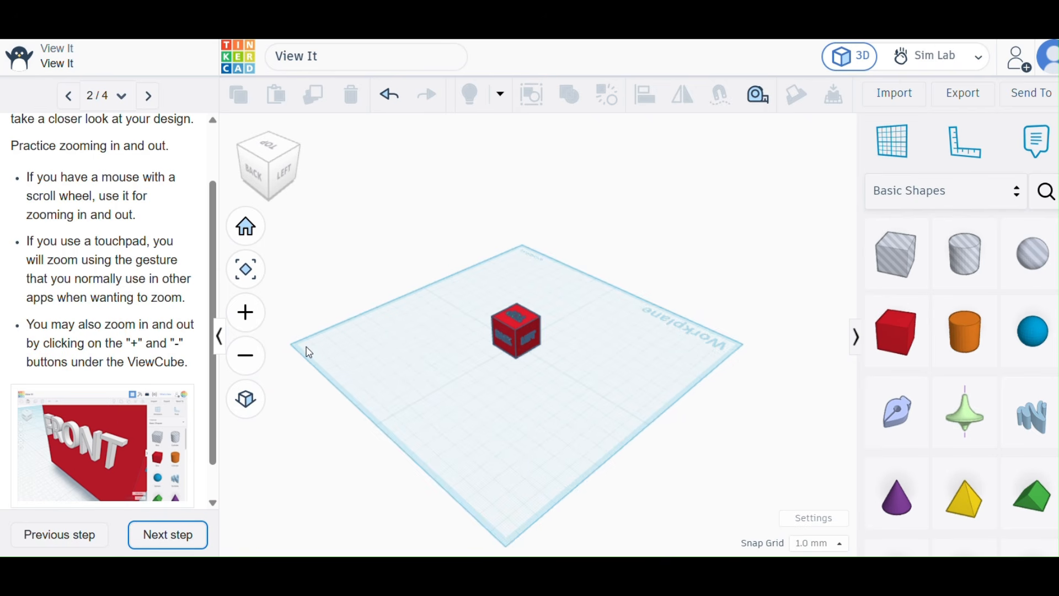
{"action": "scroll", "coordinate": [310, 353], "scroll_direction": "down", "scroll_amount": 7}
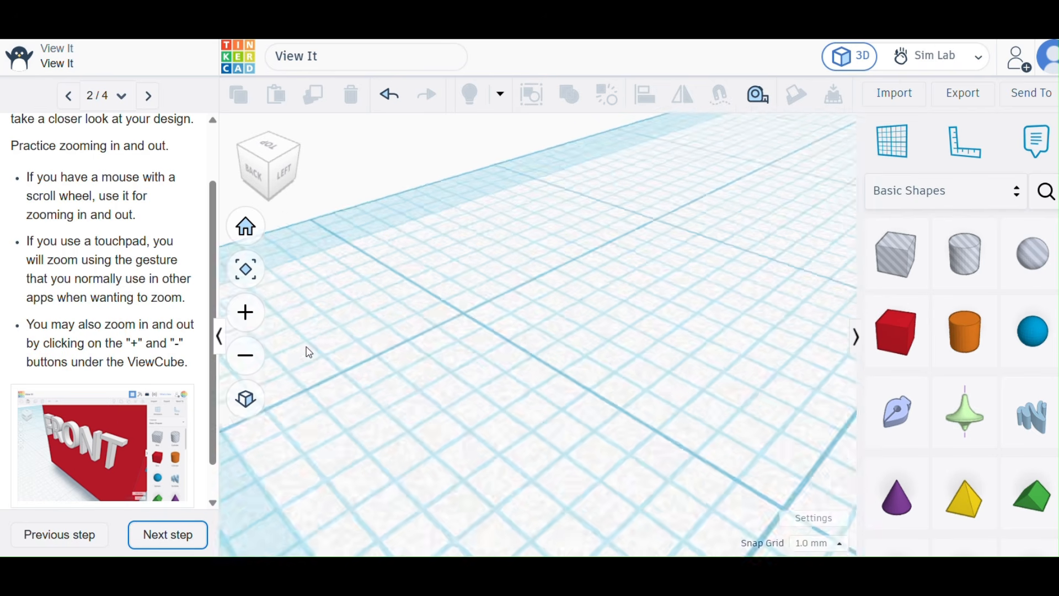
{"action": "scroll", "coordinate": [310, 353], "scroll_direction": "down", "scroll_amount": 3}
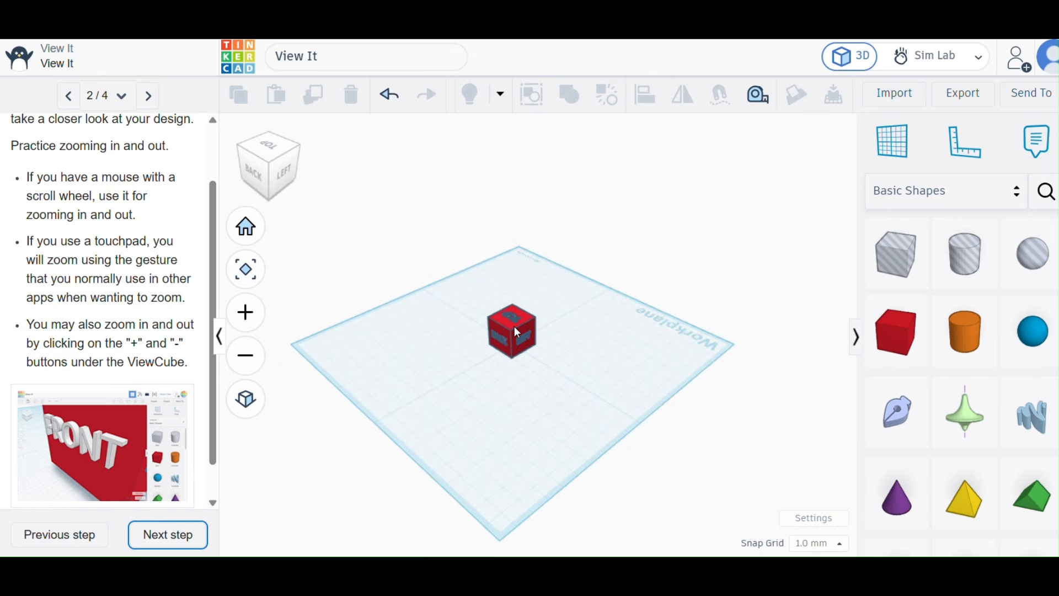
{"action": "scroll", "coordinate": [516, 329], "scroll_direction": "up", "scroll_amount": 8}
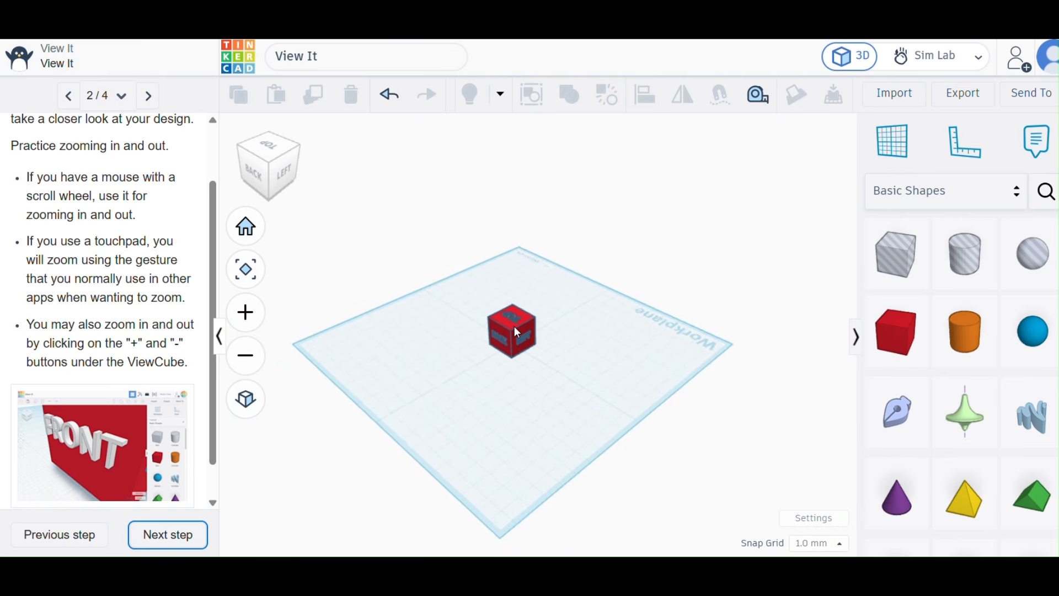
{"action": "scroll", "coordinate": [516, 329], "scroll_direction": "down", "scroll_amount": 8}
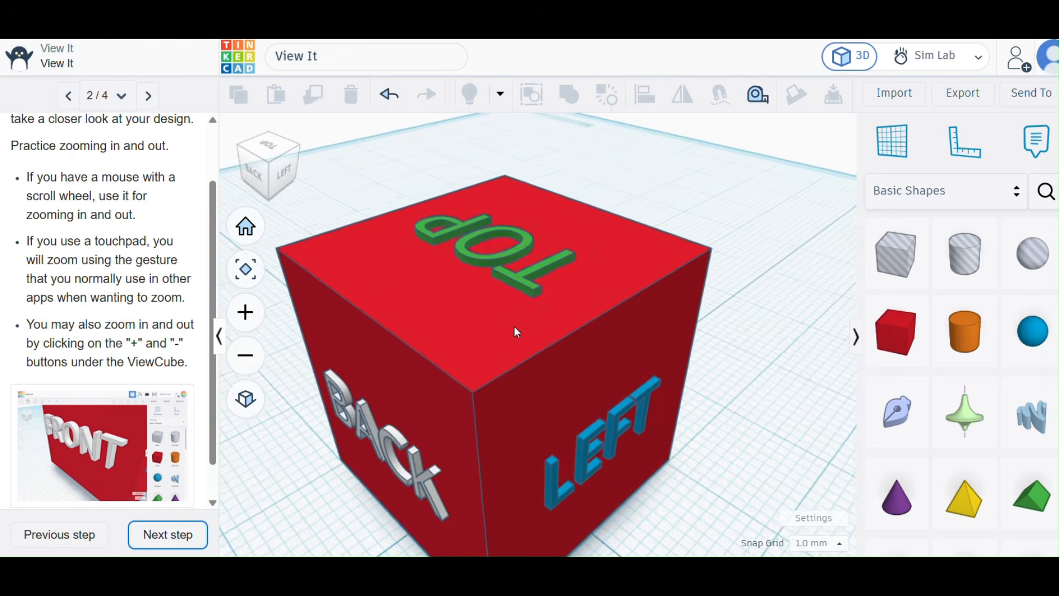
{"action": "scroll", "coordinate": [648, 340], "scroll_direction": "down", "scroll_amount": 3}
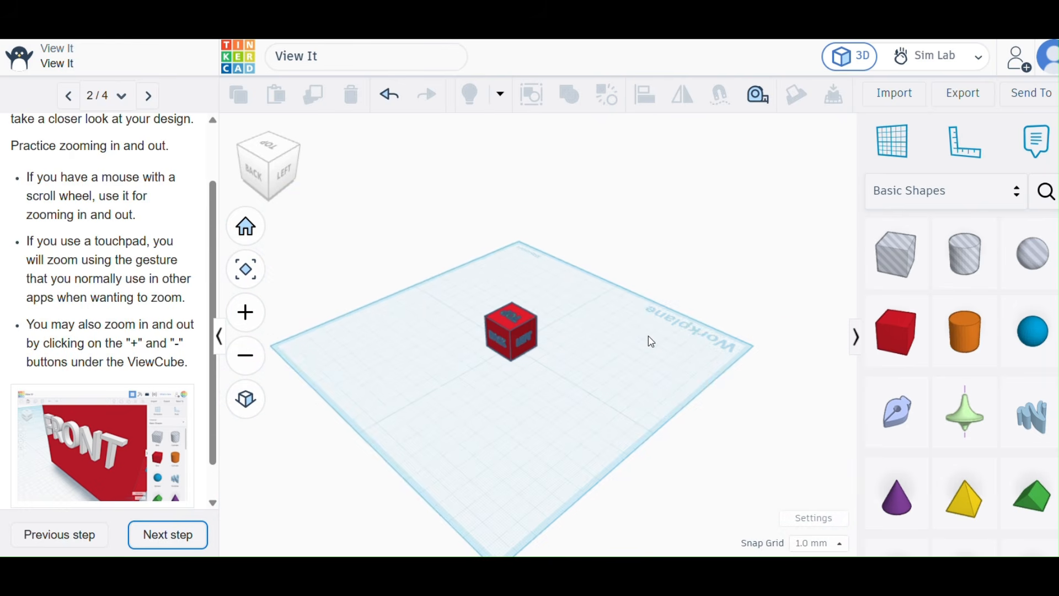
{"action": "scroll", "coordinate": [650, 341], "scroll_direction": "up", "scroll_amount": 8}
{"action": "scroll", "coordinate": [652, 342], "scroll_direction": "down", "scroll_amount": 8}
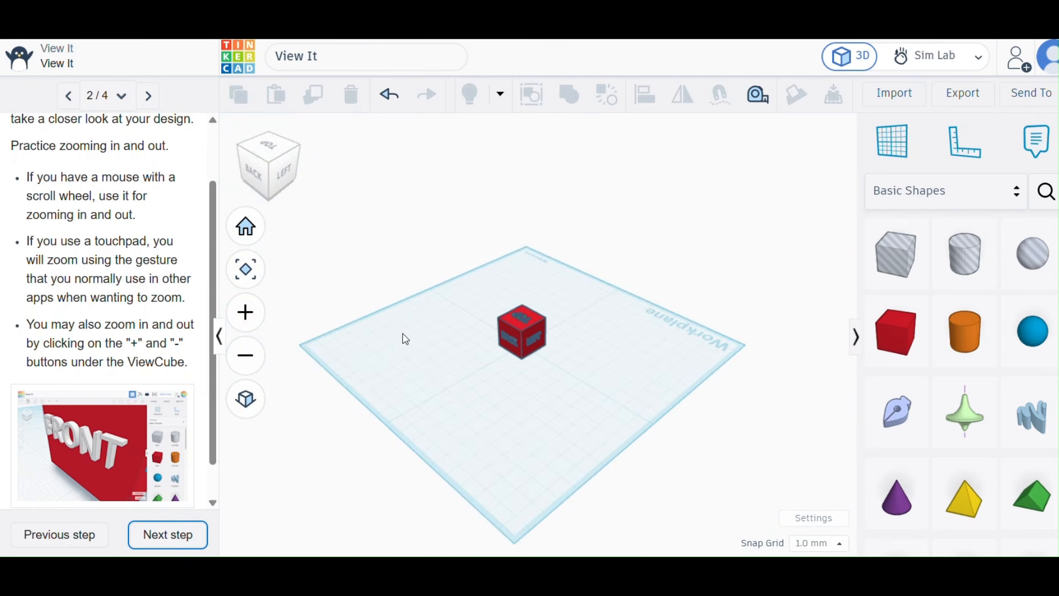
{"action": "scroll", "coordinate": [405, 339], "scroll_direction": "up", "scroll_amount": 5}
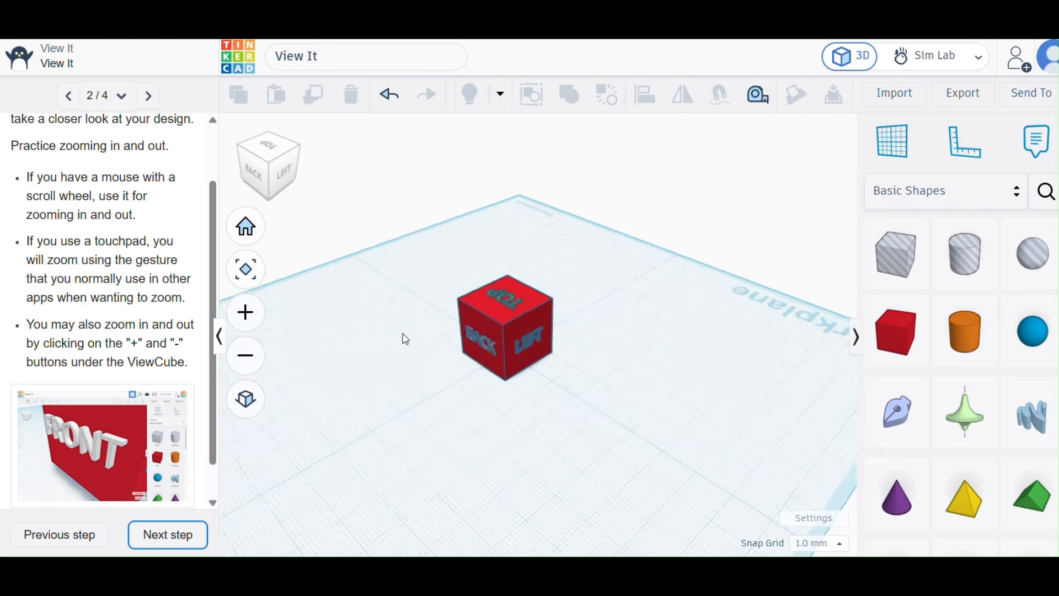
{"action": "scroll", "coordinate": [405, 339], "scroll_direction": "down", "scroll_amount": 5}
{"action": "scroll", "coordinate": [405, 339], "scroll_direction": "up", "scroll_amount": 2}
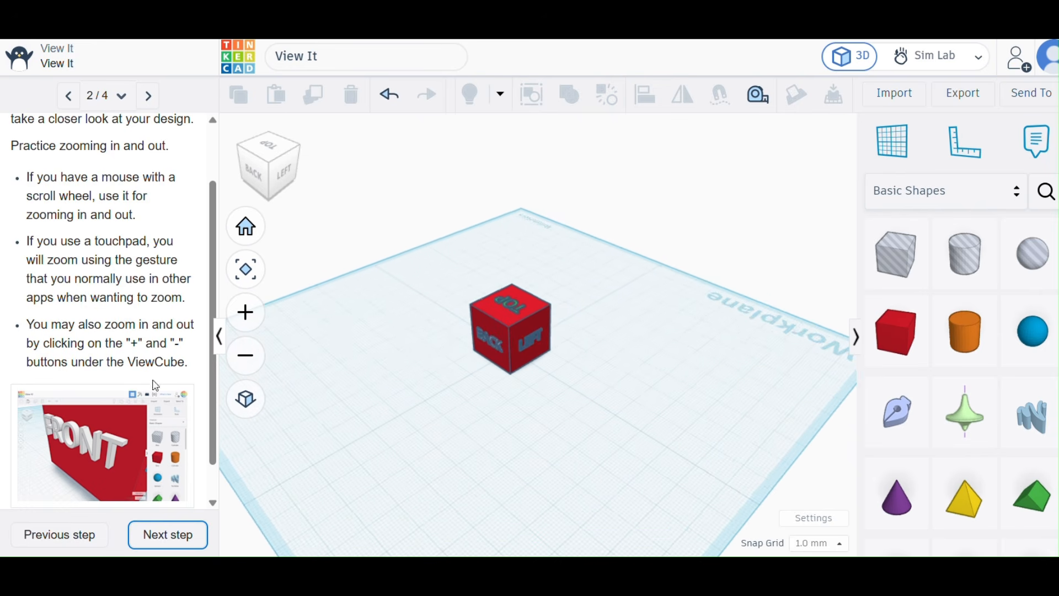
Advance the tutorial to Let's Look Around Faster and read its rotation instructions.
{"action": "scroll", "coordinate": [155, 384], "scroll_direction": "down", "scroll_amount": 2}
{"action": "left_click", "coordinate": [153, 538]}
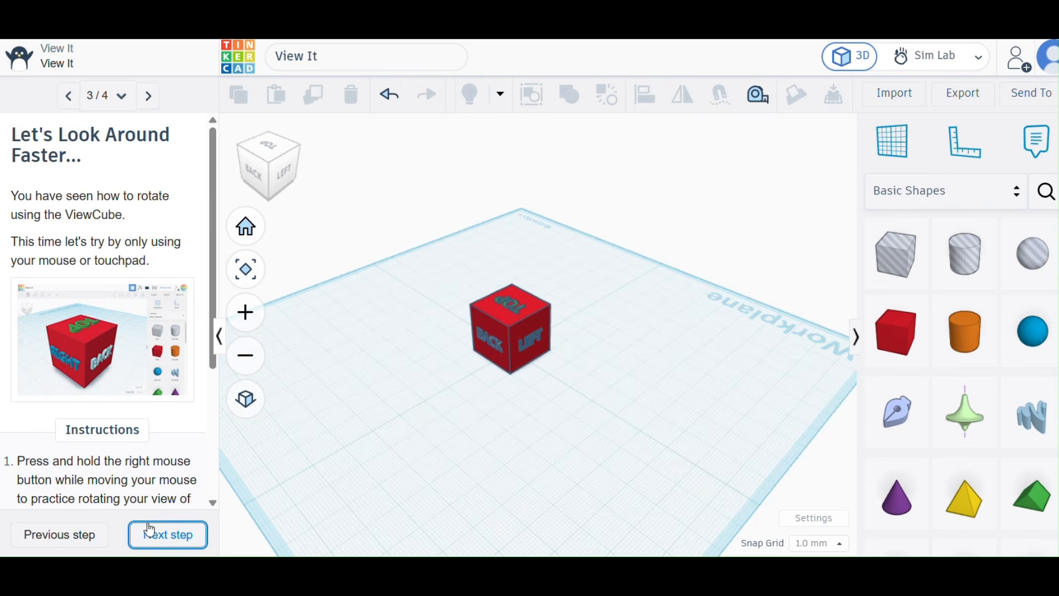
{"action": "scroll", "coordinate": [142, 346], "scroll_direction": "down", "scroll_amount": 4}
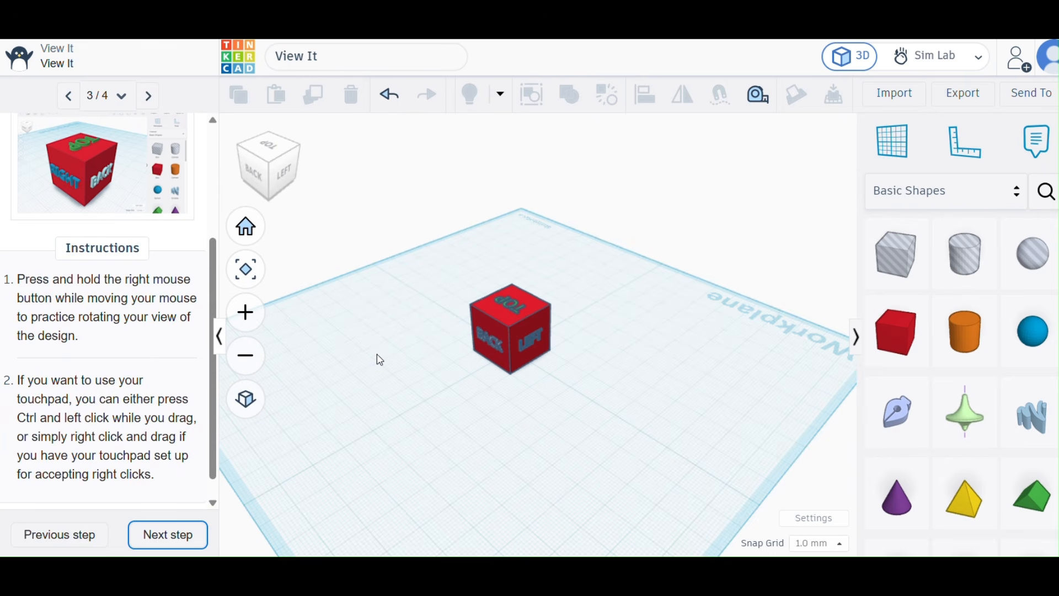
Orbit freely around the labelled cube in the workspace and with the ViewCube, ending with its right and back sides facing forward.
{"action": "left_click_drag", "start_coordinate": [376, 355], "coordinate": [449, 386]}
{"action": "right_click_drag", "start_coordinate": [375, 369], "coordinate": [500, 370]}
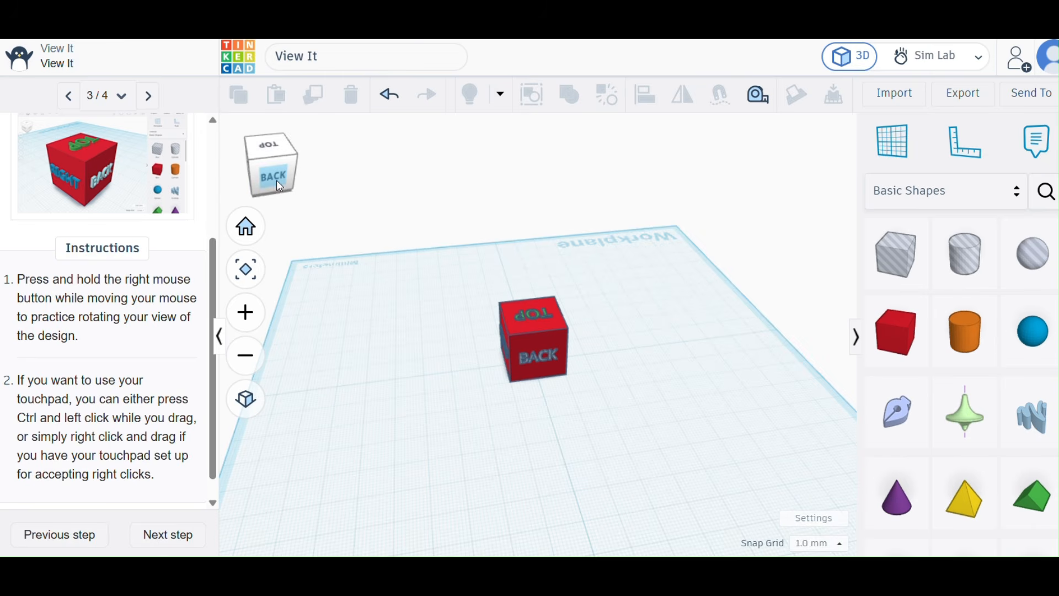
{"action": "mouse_move", "coordinate": [278, 187]}
{"action": "left_mouse_down"}
{"action": "mouse_move", "coordinate": [266, 167]}
{"action": "mouse_move", "coordinate": [286, 173]}
{"action": "mouse_move", "coordinate": [289, 189]}
{"action": "mouse_move", "coordinate": [279, 192]}
{"action": "mouse_move", "coordinate": [280, 177]}
{"action": "left_mouse_up"}
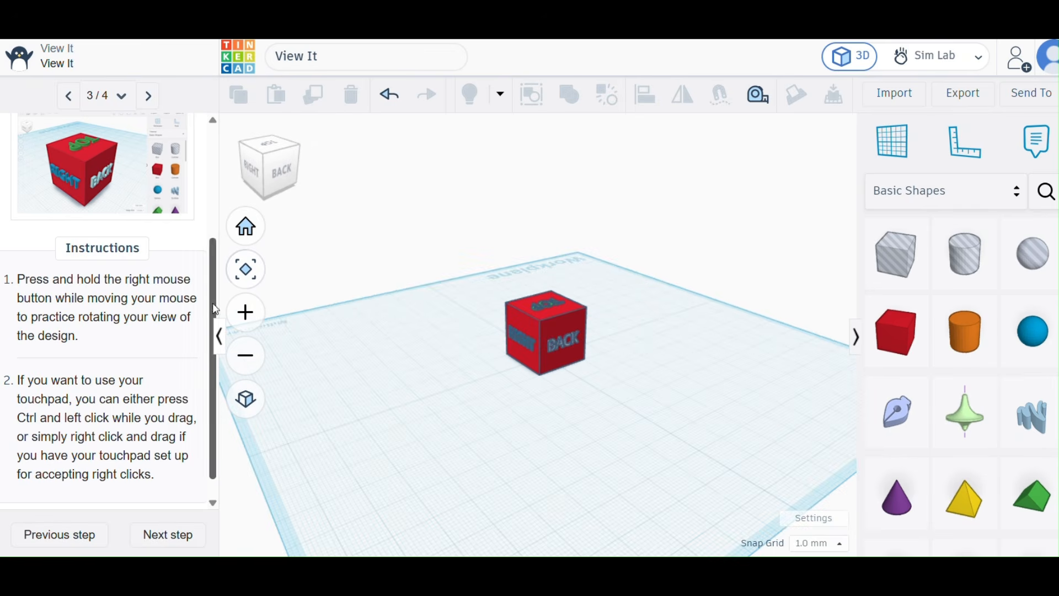
Complete the View It tutorial and begin the Move It tutorial.
{"action": "scroll", "coordinate": [163, 417], "scroll_direction": "down", "scroll_amount": 1}
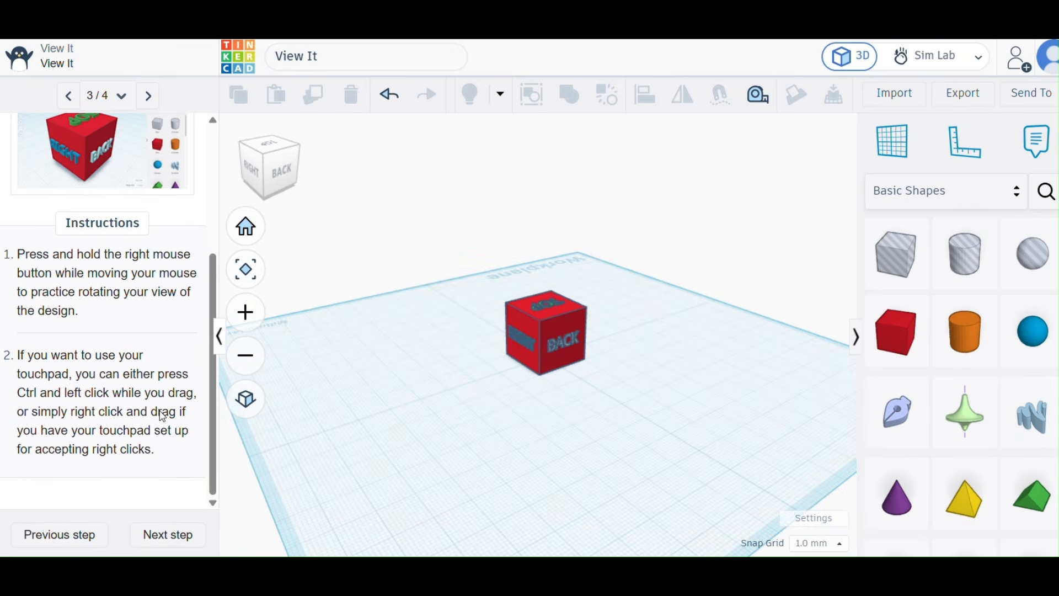
{"action": "left_click", "coordinate": [160, 538]}
{"action": "left_click", "coordinate": [160, 543]}
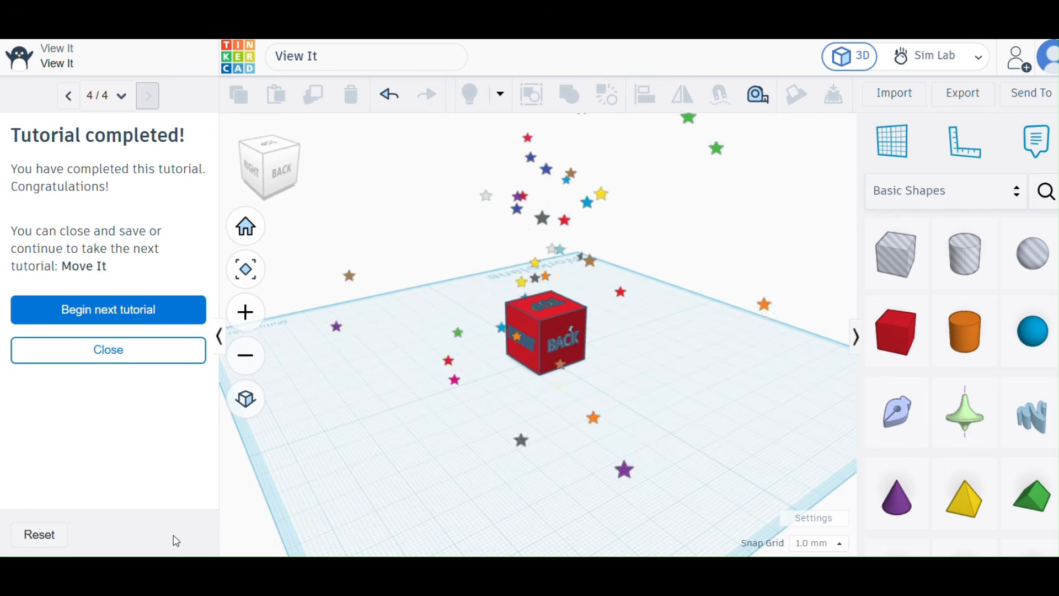
{"action": "left_click", "coordinate": [125, 311]}
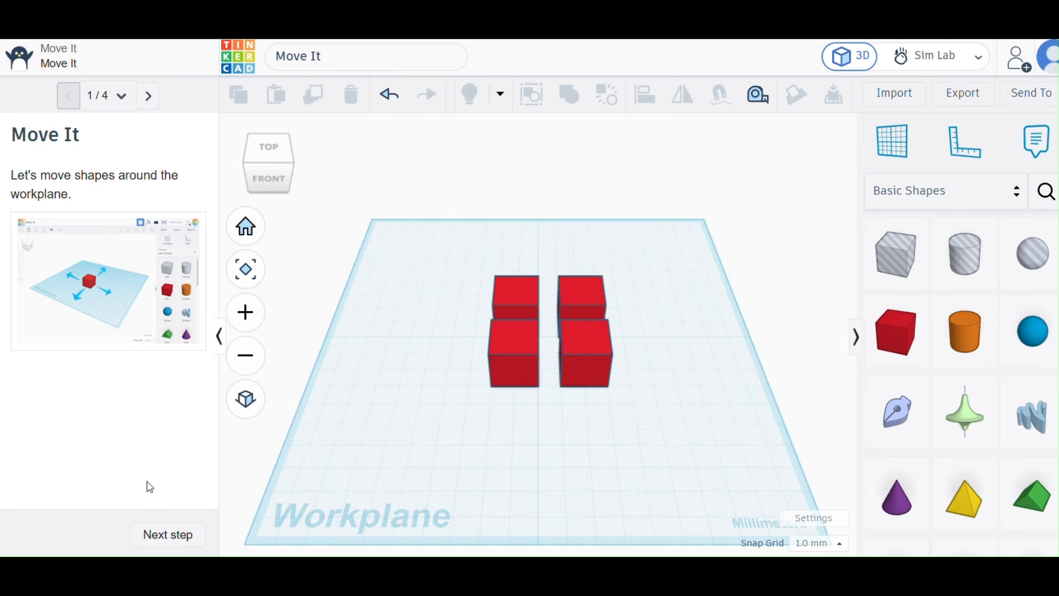
Advance to Move Each Box and move the two left boxes onto the back-left and front-left orange hints.
{"action": "left_click", "coordinate": [152, 535]}
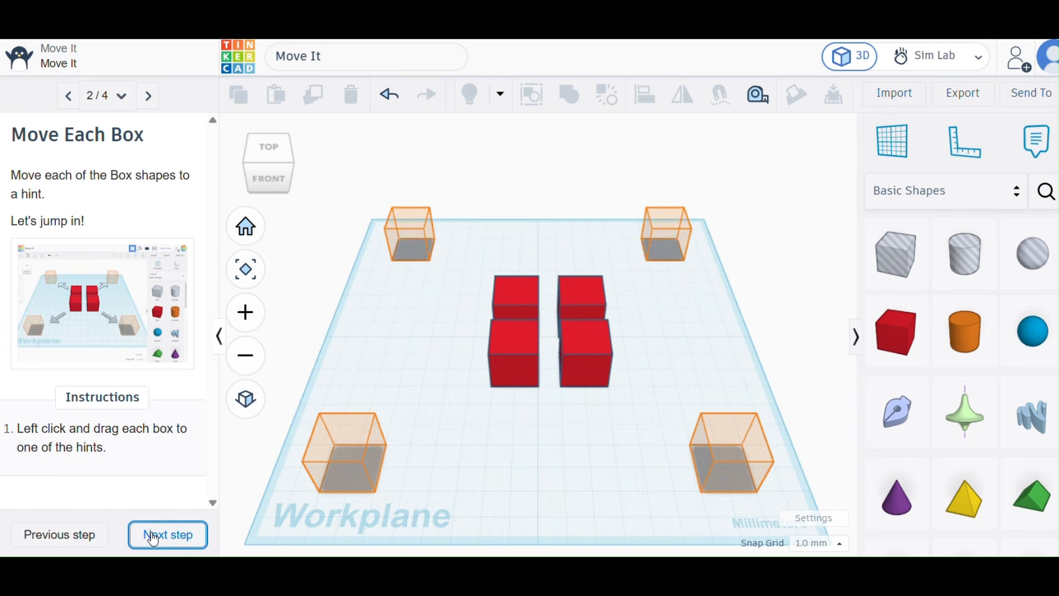
{"action": "left_click_drag", "start_coordinate": [497, 284], "coordinate": [406, 216]}
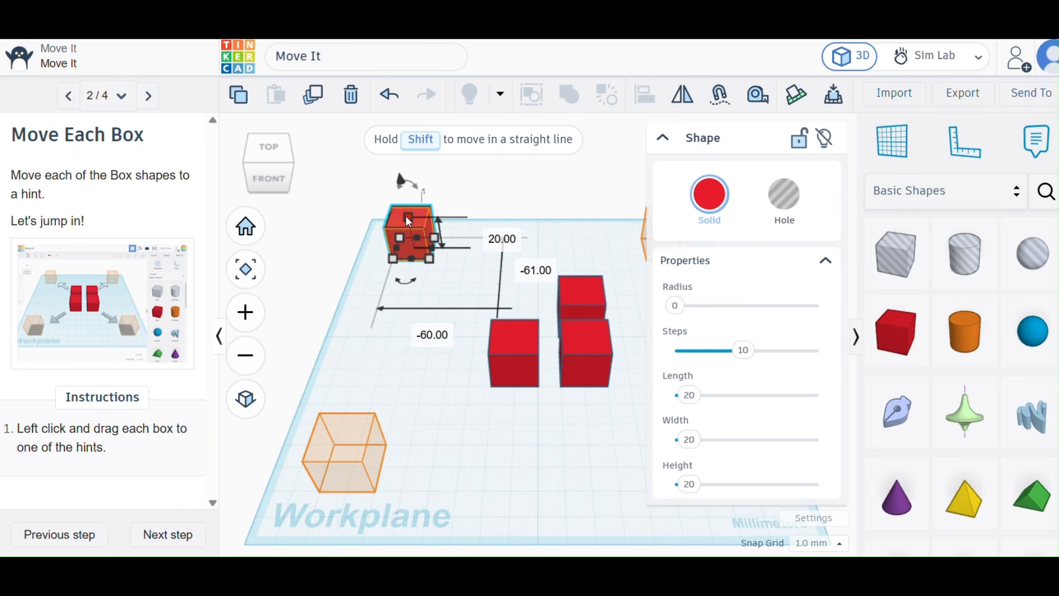
{"action": "left_click_drag", "start_coordinate": [511, 352], "coordinate": [332, 459]}
Move the two right boxes onto the front-right and back-right orange hints, collapsing the Shape properties that cover them.
{"action": "left_click_drag", "start_coordinate": [579, 339], "coordinate": [588, 418]}
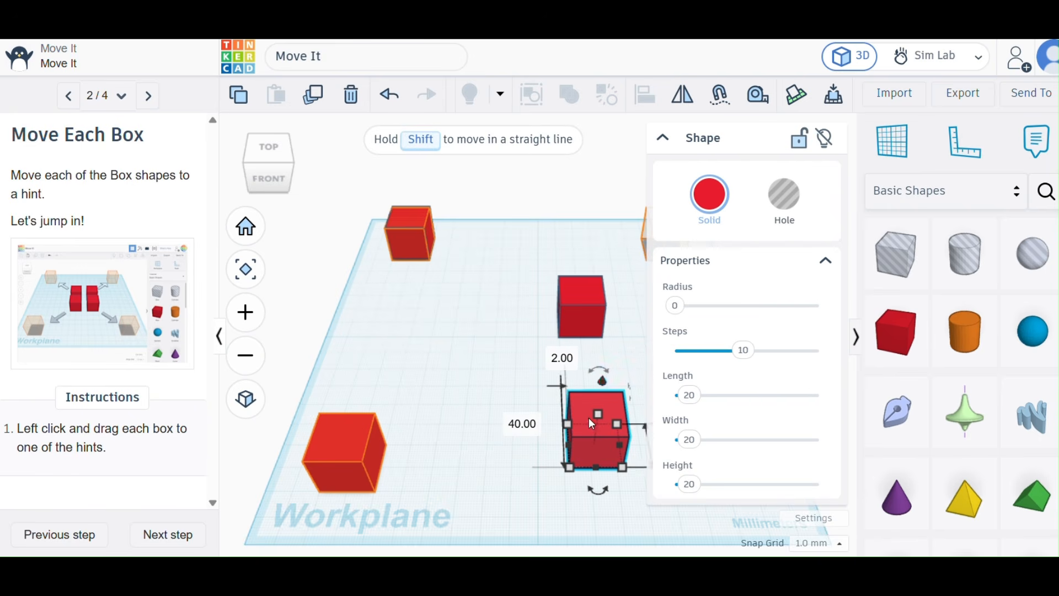
{"action": "left_click", "coordinate": [663, 145]}
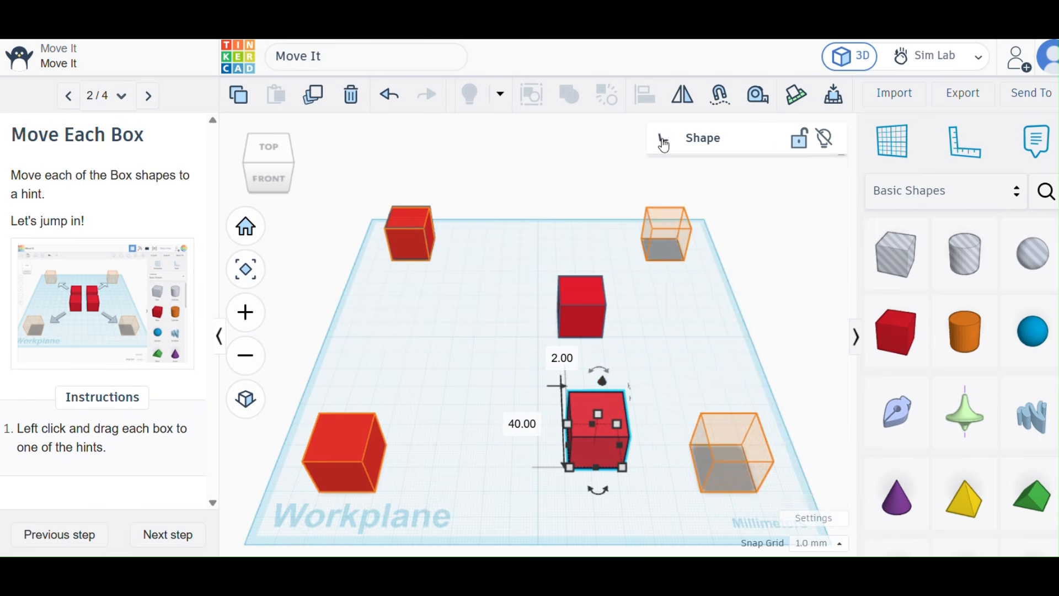
{"action": "left_click_drag", "start_coordinate": [579, 398], "coordinate": [714, 420]}
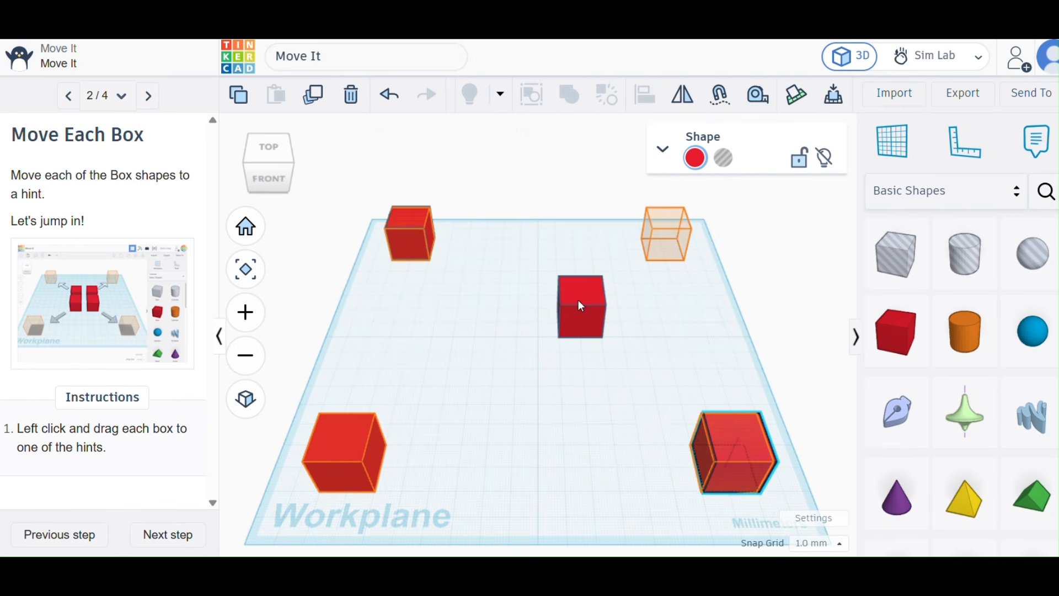
{"action": "left_click_drag", "start_coordinate": [578, 299], "coordinate": [667, 224]}
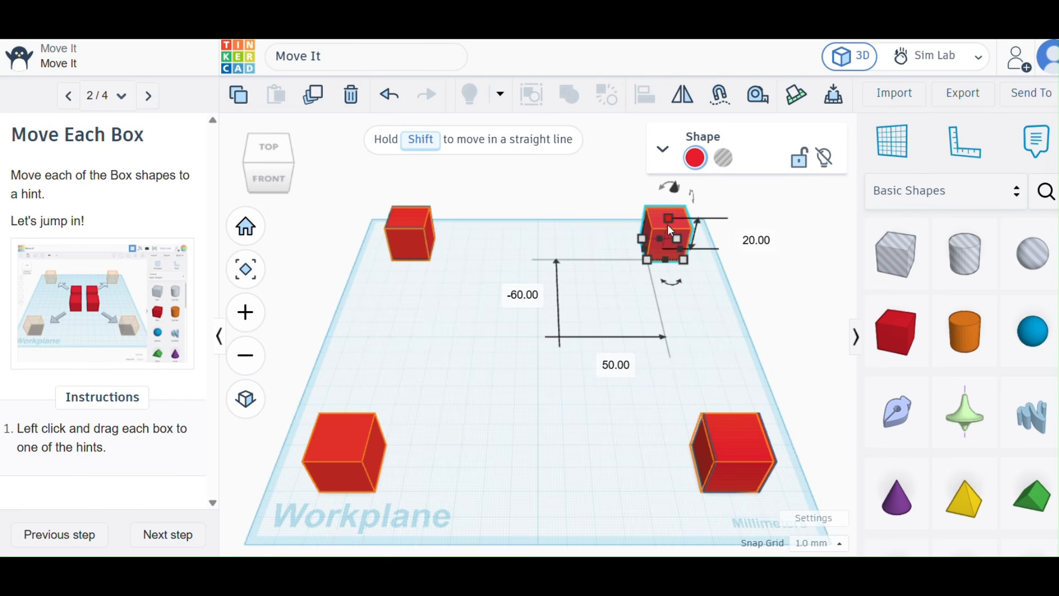
Advance the tutorial to Move Box Height, view its instructions, and deselect the back-right box.
{"action": "left_click", "coordinate": [167, 534]}
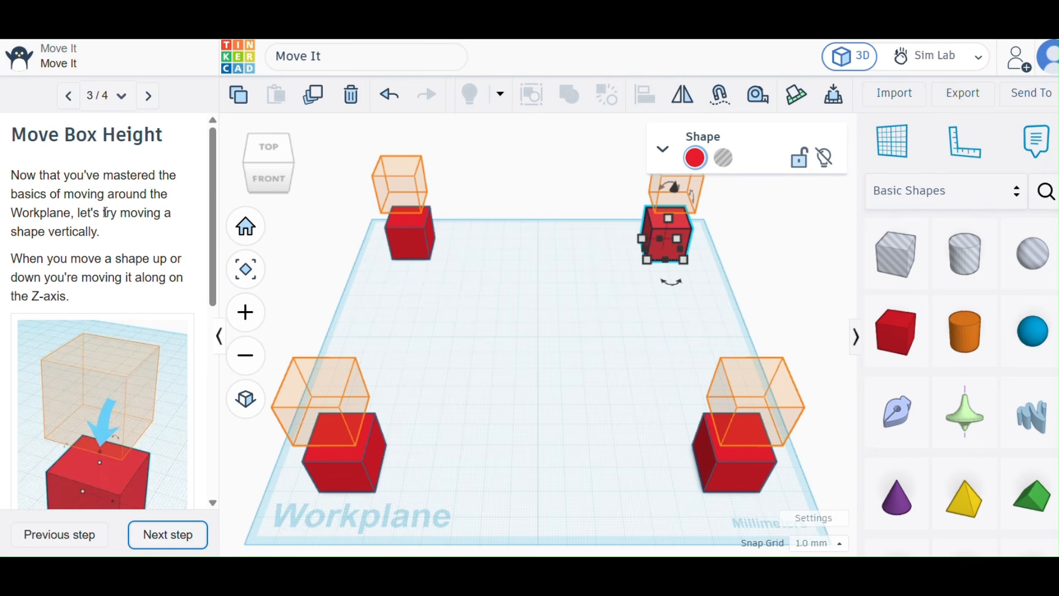
{"action": "scroll", "coordinate": [116, 281], "scroll_direction": "down", "scroll_amount": 1}
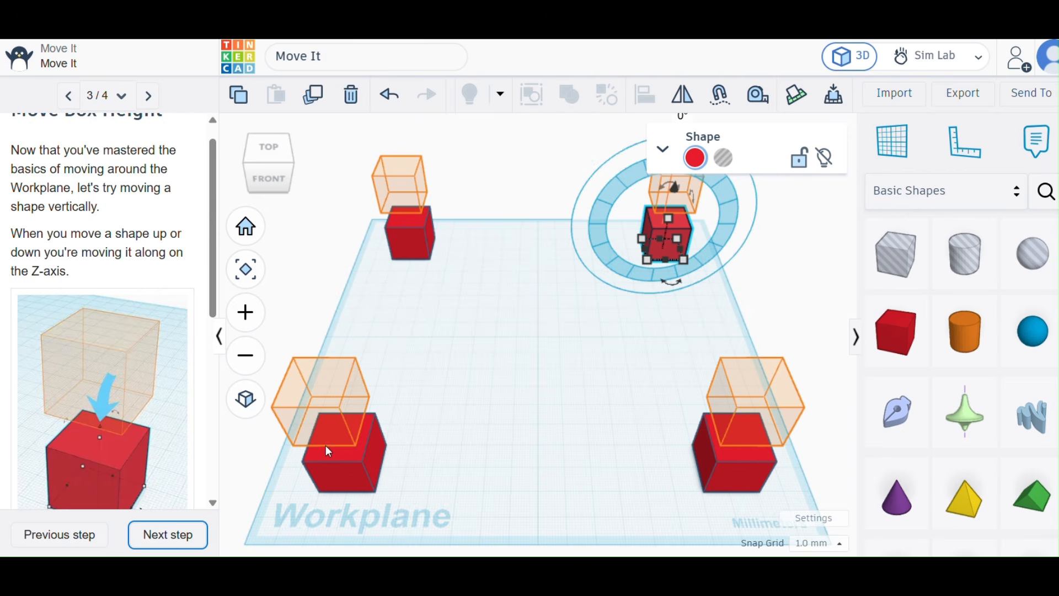
{"action": "left_click", "coordinate": [511, 372]}
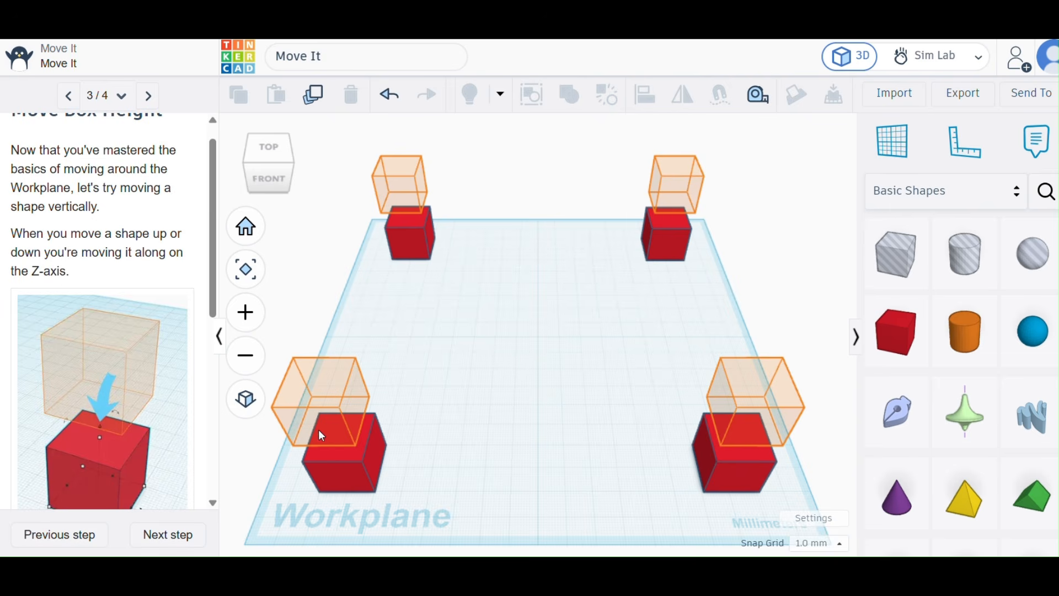
Raise the front-left box 30 mm along the Z-axis onto the orange hint above it.
{"action": "scroll", "coordinate": [336, 436], "scroll_direction": "up", "scroll_amount": 5}
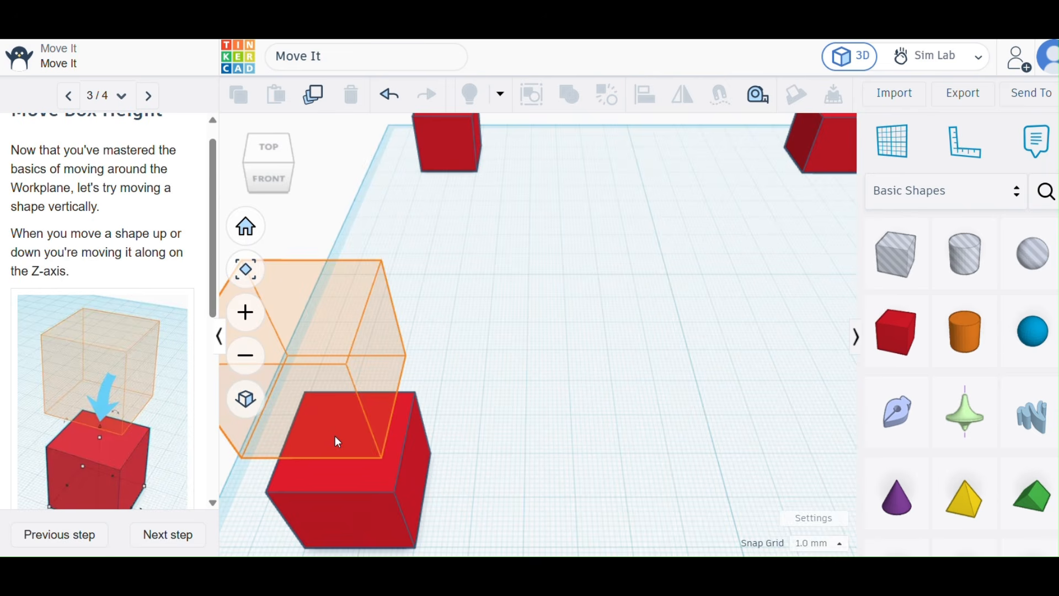
{"action": "scroll", "coordinate": [335, 436], "scroll_direction": "up", "scroll_amount": 3}
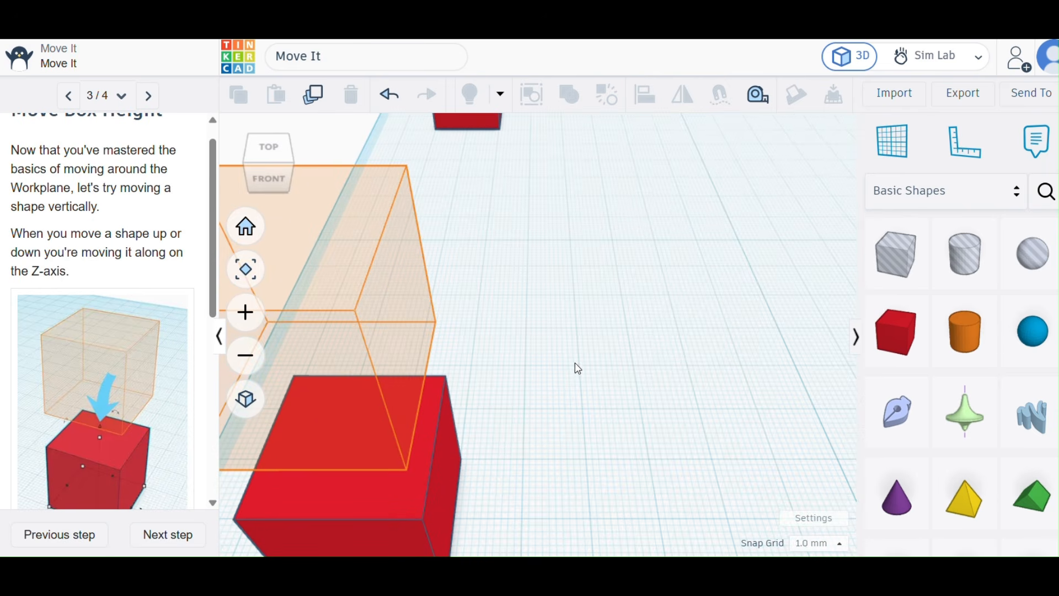
{"action": "right_click_drag", "start_coordinate": [553, 392], "coordinate": [403, 368]}
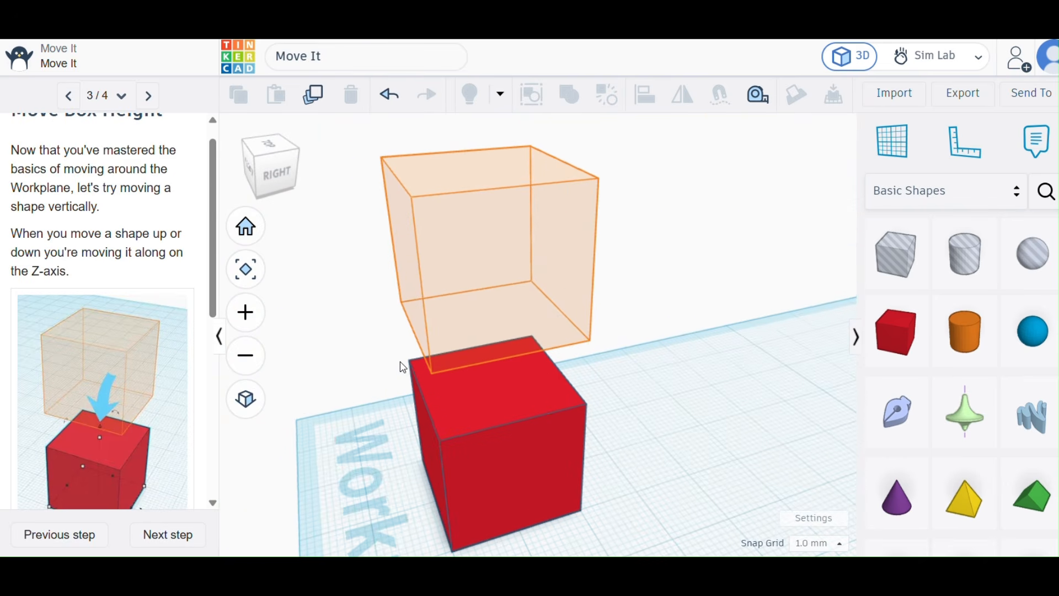
{"action": "left_click", "coordinate": [476, 397]}
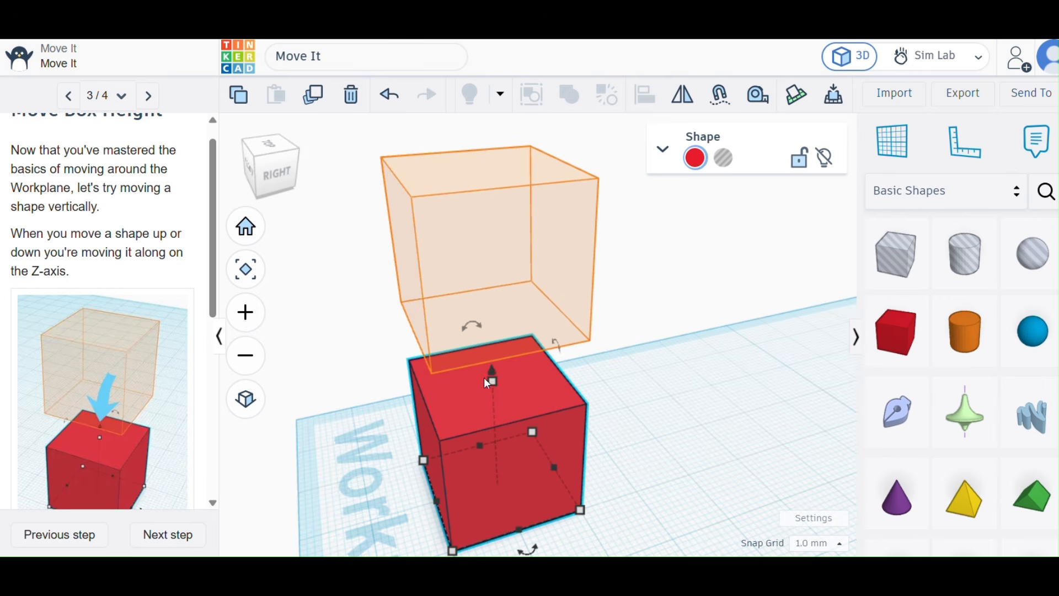
{"action": "left_click_drag", "start_coordinate": [491, 372], "coordinate": [485, 151]}
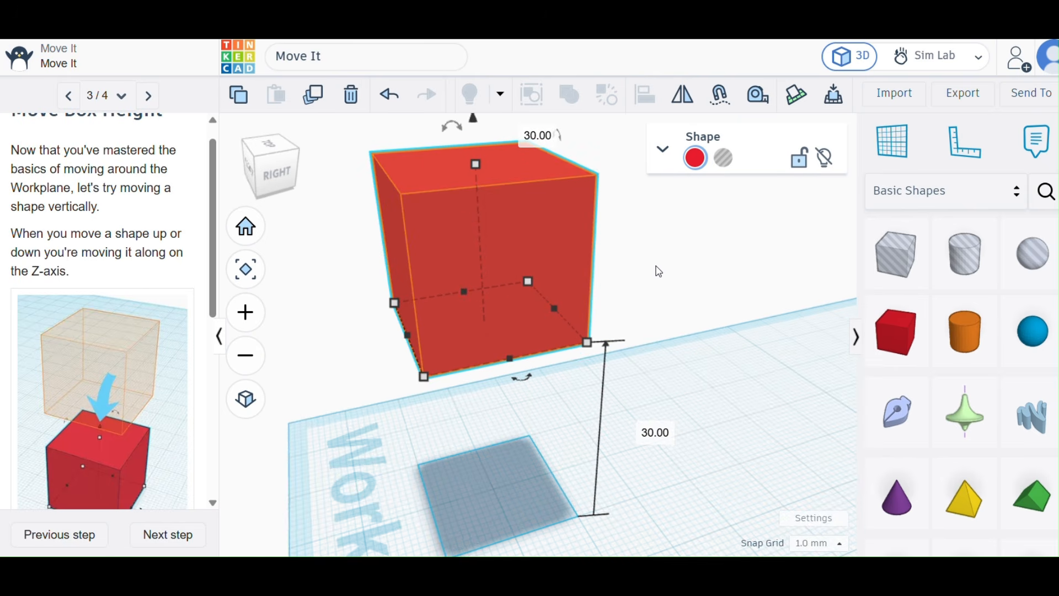
Raise the back-left box 14 mm above the workplane toward its orange hint.
{"action": "scroll", "coordinate": [660, 272], "scroll_direction": "down", "scroll_amount": 5}
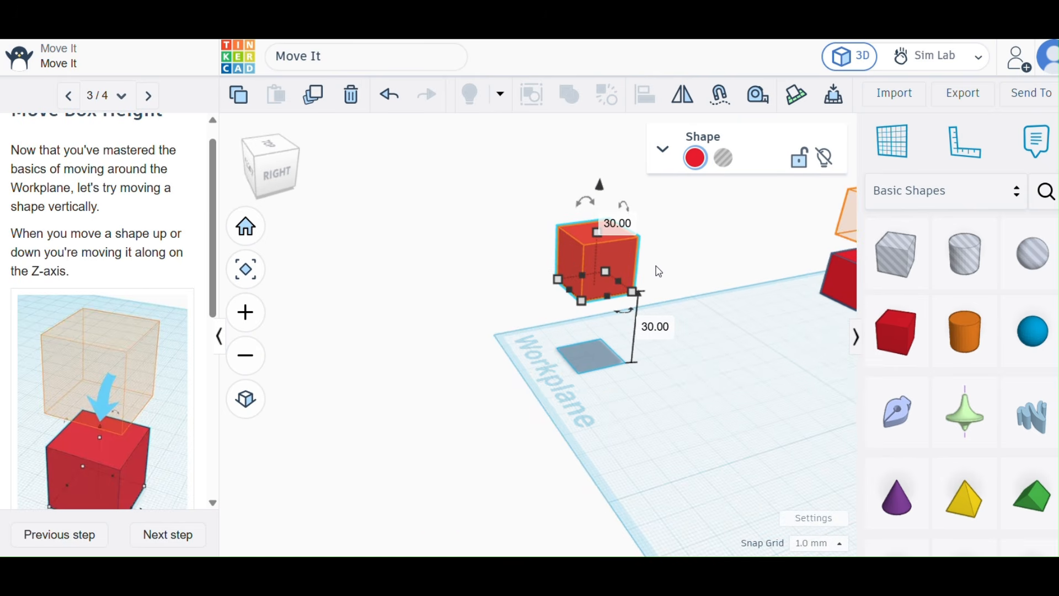
{"action": "right_click_drag", "start_coordinate": [660, 272], "coordinate": [802, 285]}
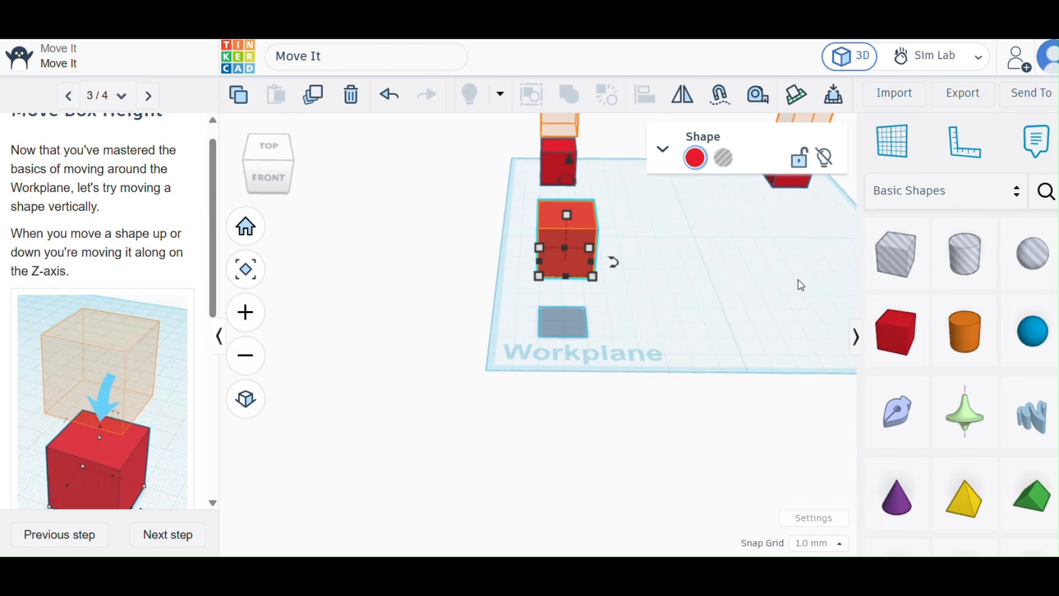
{"action": "scroll", "coordinate": [556, 160], "scroll_direction": "up", "scroll_amount": 10}
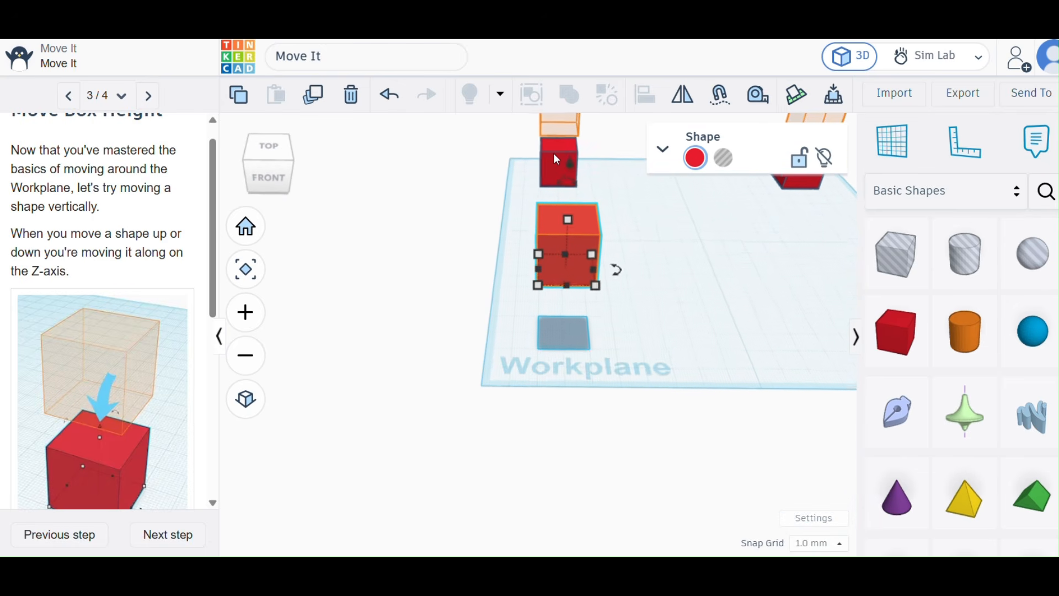
{"action": "scroll", "coordinate": [556, 159], "scroll_direction": "down", "scroll_amount": 5}
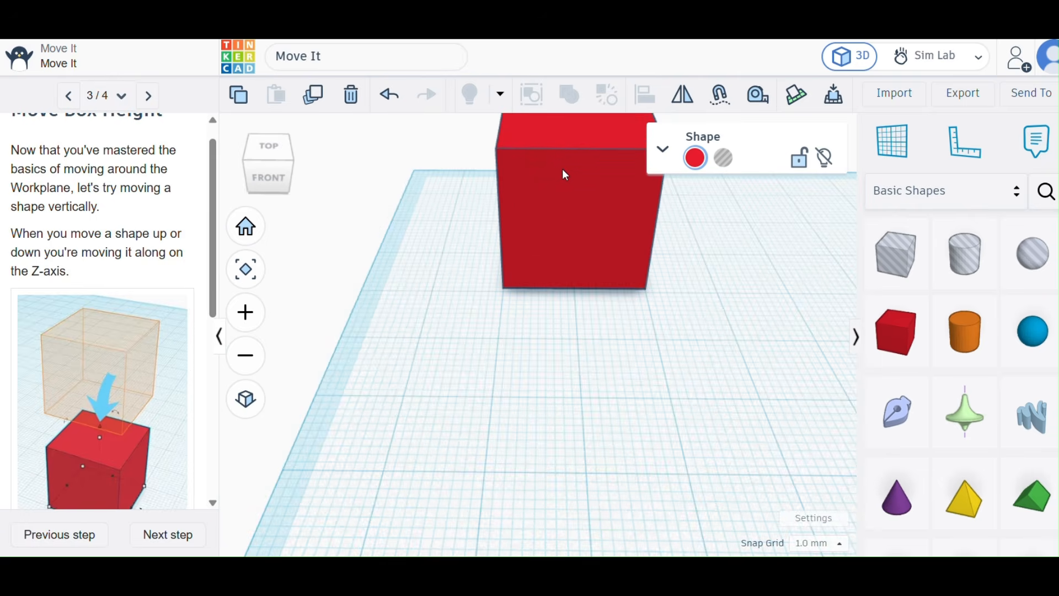
{"action": "right_click_drag", "start_coordinate": [586, 323], "coordinate": [591, 256]}
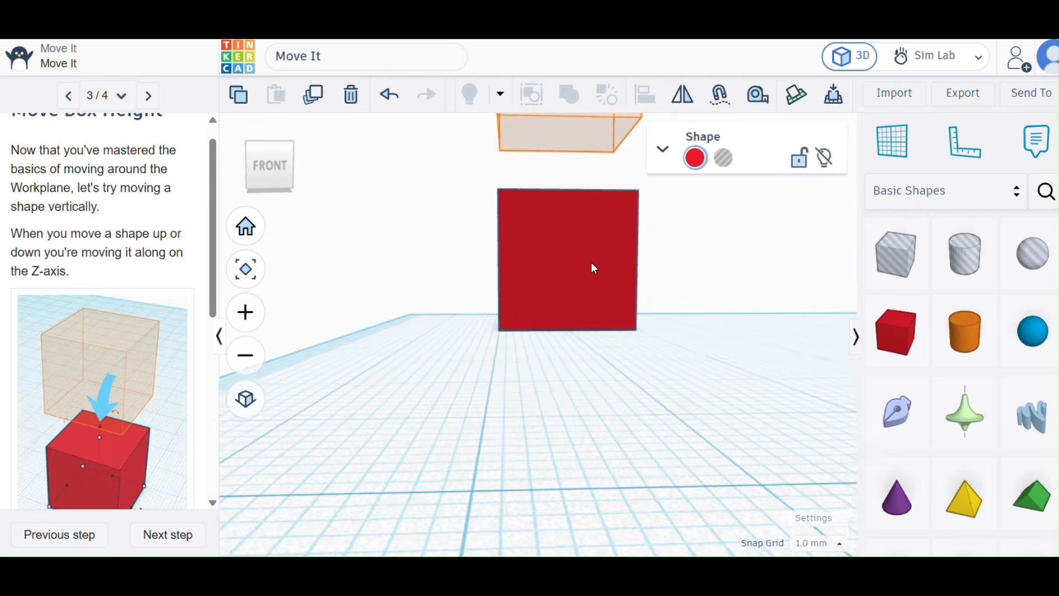
{"action": "left_click", "coordinate": [563, 243]}
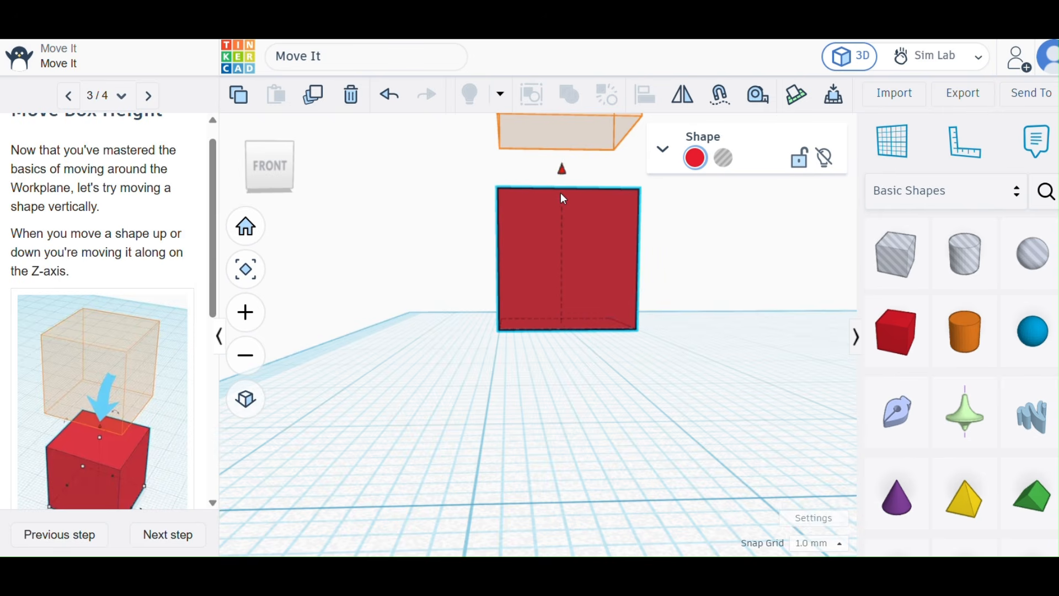
{"action": "left_click_drag", "start_coordinate": [564, 199], "coordinate": [561, 106]}
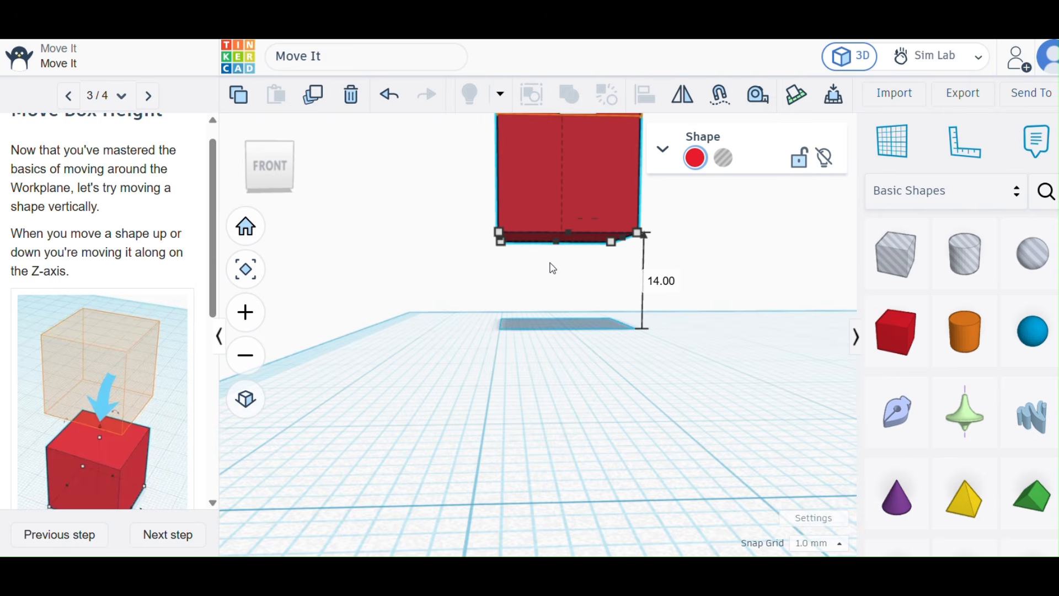
Raise the back-left box further to 29 mm above the workplane, onto its orange hint, and deselect it.
{"action": "scroll", "coordinate": [550, 278], "scroll_direction": "down", "scroll_amount": 3}
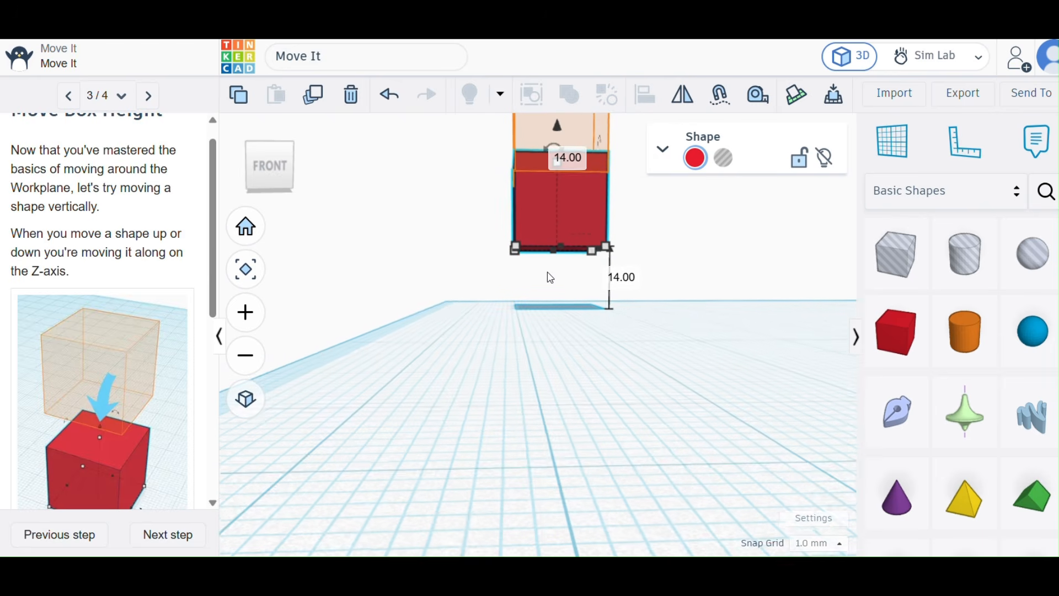
{"action": "right_click_drag", "start_coordinate": [522, 319], "coordinate": [541, 444]}
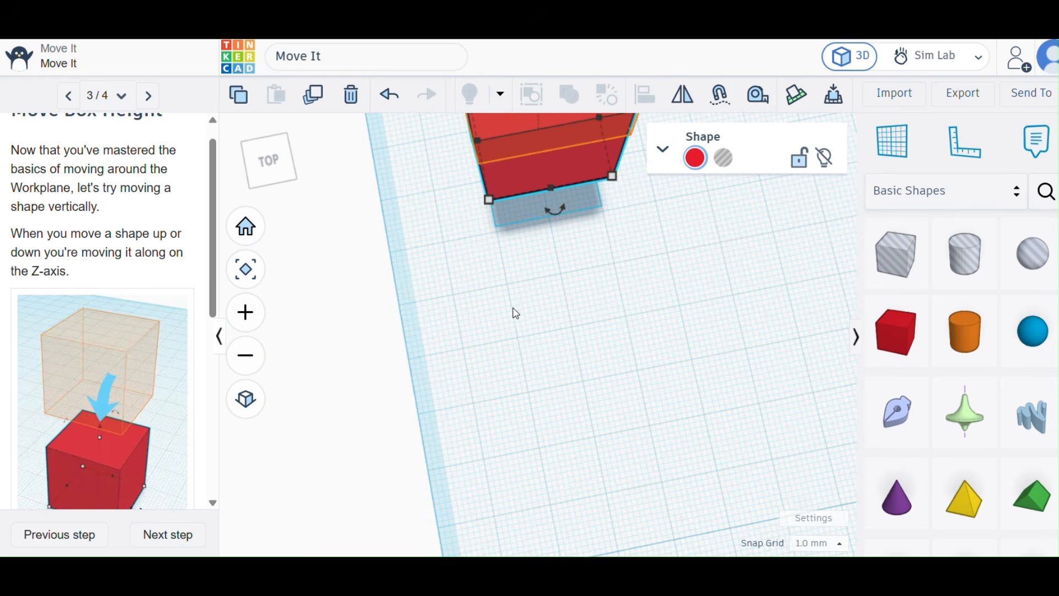
{"action": "scroll", "coordinate": [516, 284], "scroll_direction": "down", "scroll_amount": 3}
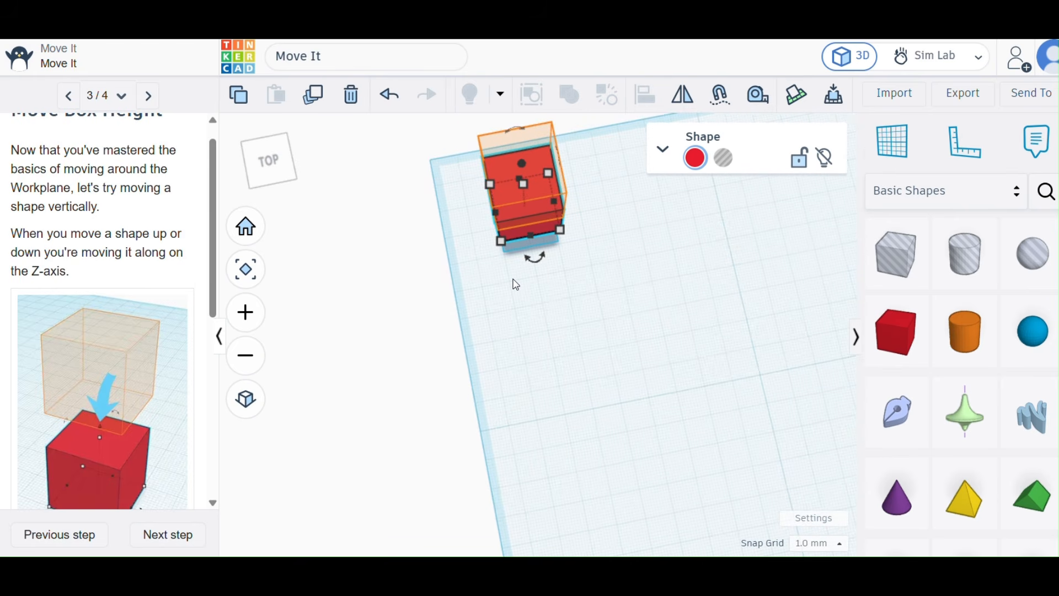
{"action": "left_click_drag", "start_coordinate": [513, 280], "coordinate": [541, 324]}
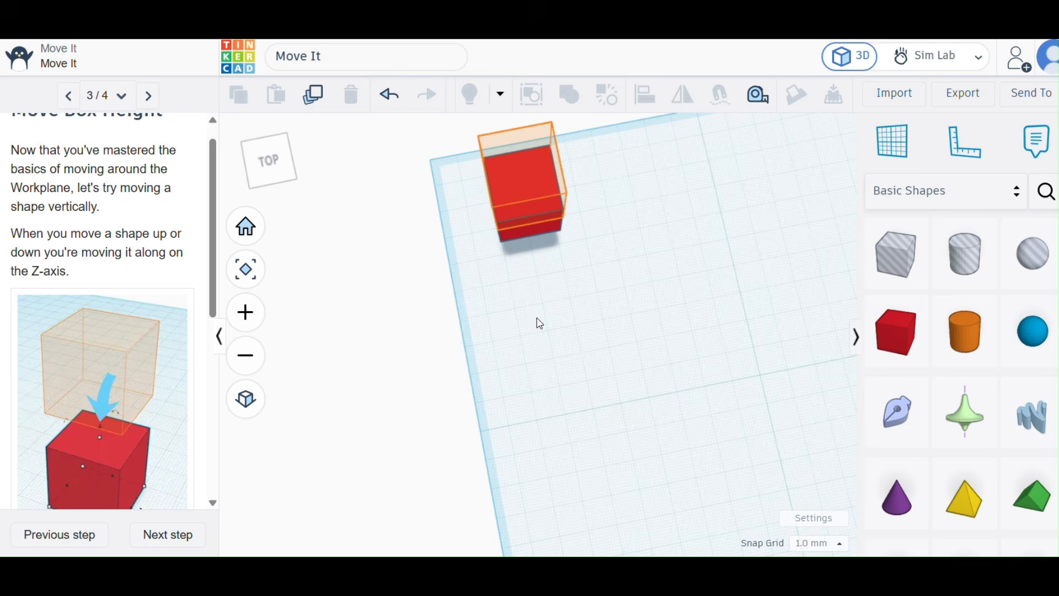
{"action": "left_click", "coordinate": [523, 184]}
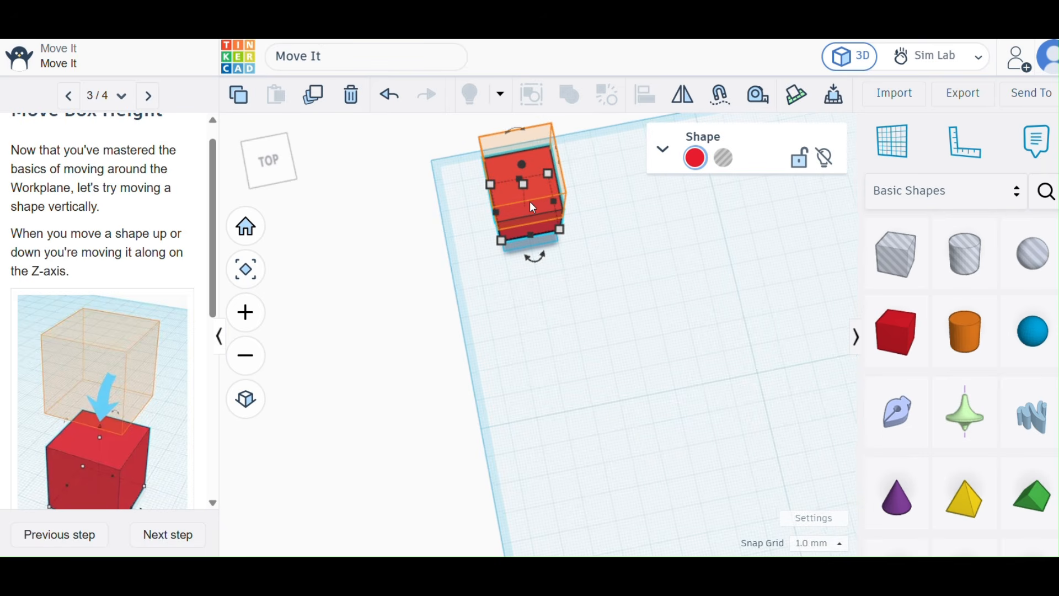
{"action": "scroll", "coordinate": [530, 201], "scroll_direction": "down", "scroll_amount": 3}
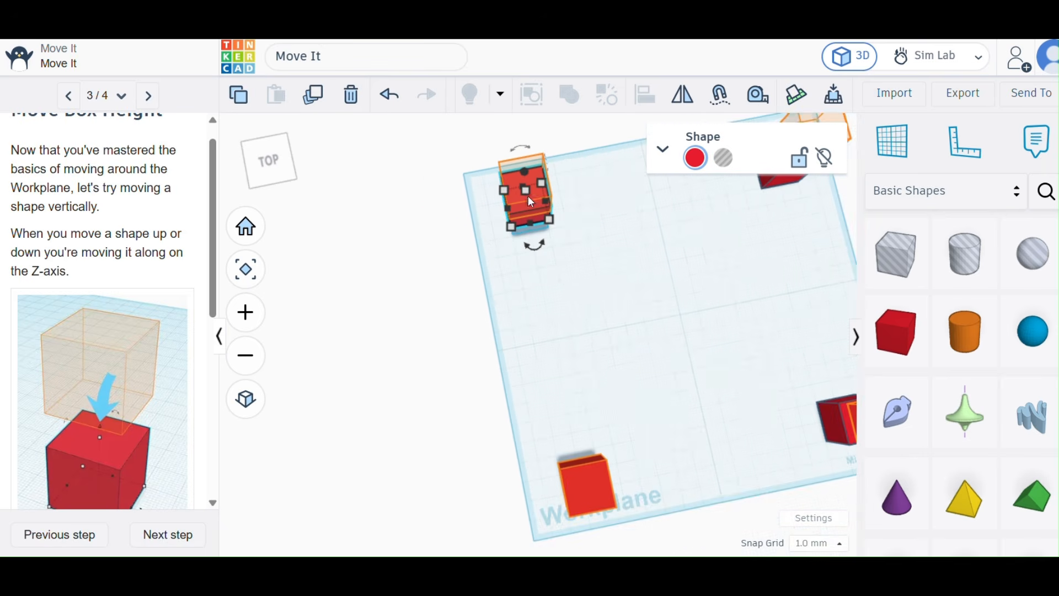
{"action": "scroll", "coordinate": [514, 145], "scroll_direction": "up", "scroll_amount": 2}
{"action": "scroll", "coordinate": [510, 139], "scroll_direction": "up", "scroll_amount": 1}
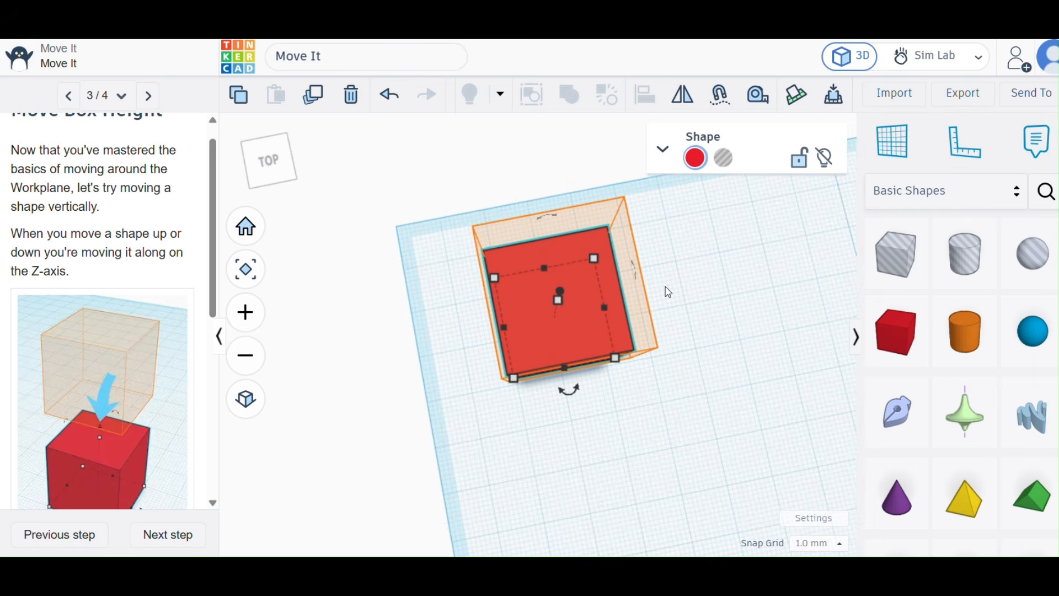
{"action": "scroll", "coordinate": [669, 292], "scroll_direction": "down", "scroll_amount": 3}
{"action": "right_click_drag", "start_coordinate": [667, 290], "coordinate": [625, 219]}
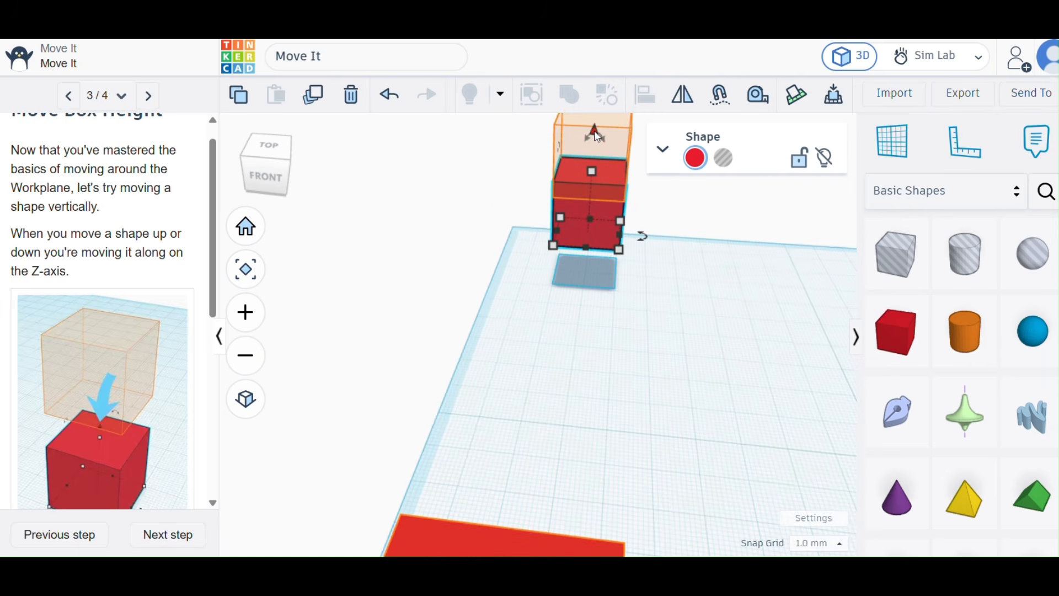
{"action": "left_click_drag", "start_coordinate": [594, 131], "coordinate": [602, 77]}
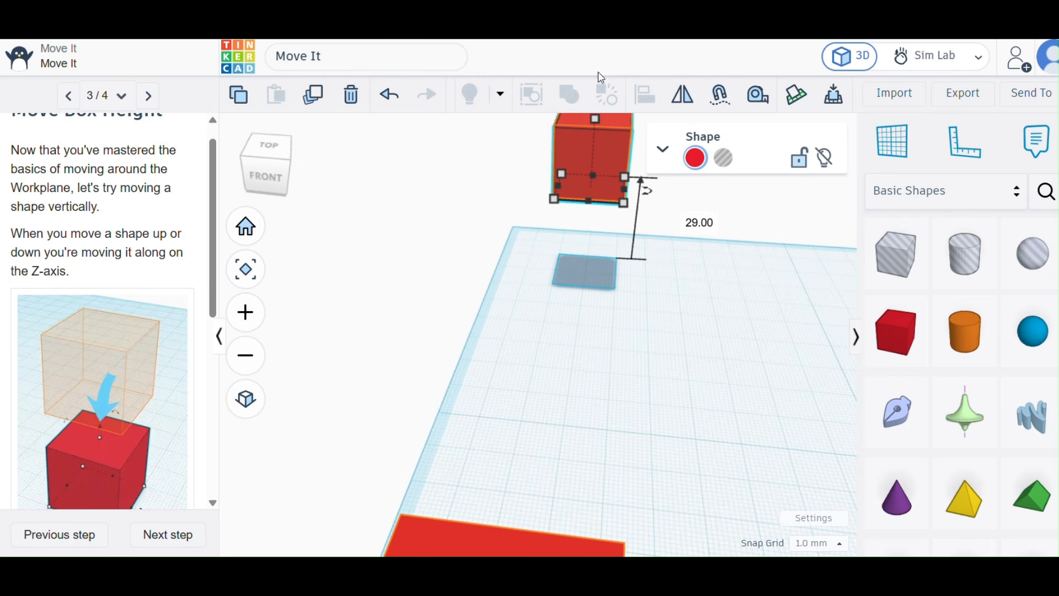
{"action": "left_click", "coordinate": [697, 330]}
Raise the back-right box 29 mm above the workplane onto its orange hint.
{"action": "right_click_drag", "start_coordinate": [697, 329], "coordinate": [743, 294]}
{"action": "scroll", "coordinate": [671, 246], "scroll_direction": "up", "scroll_amount": 2}
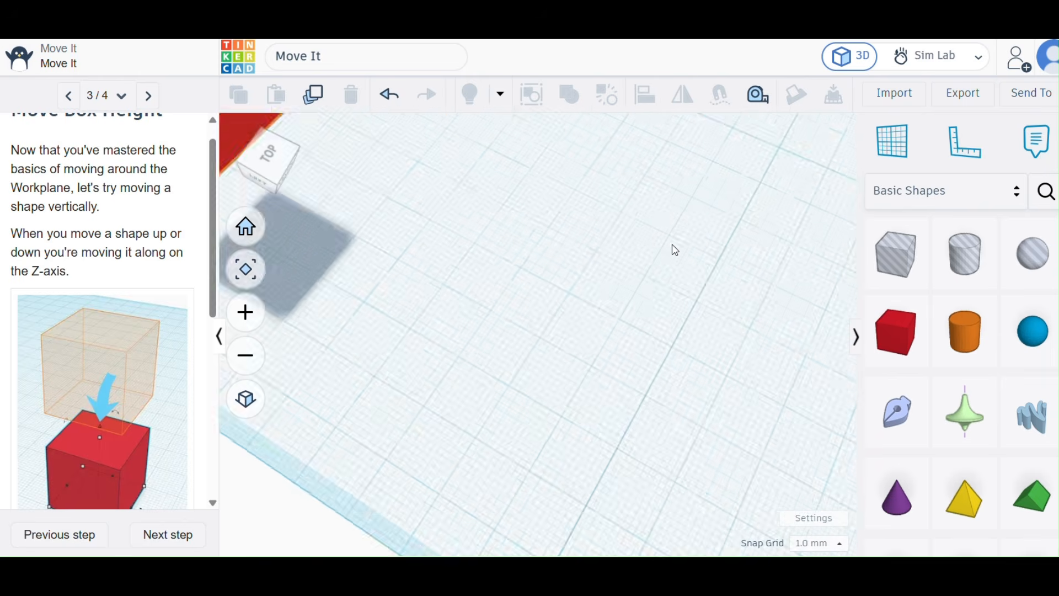
{"action": "scroll", "coordinate": [671, 246], "scroll_direction": "down", "scroll_amount": 6}
{"action": "scroll", "coordinate": [670, 221], "scroll_direction": "down", "scroll_amount": 2}
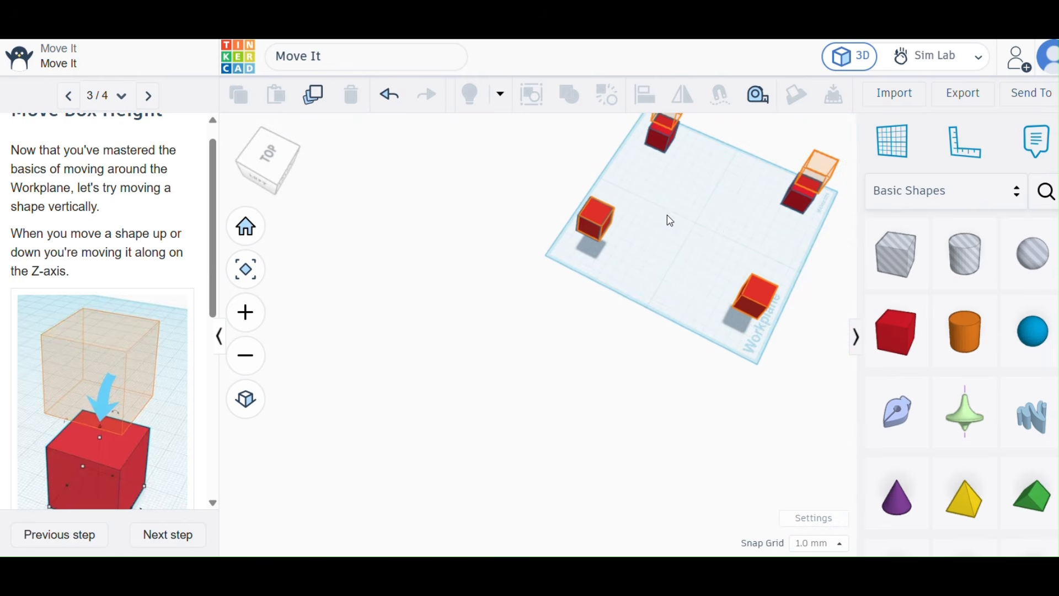
{"action": "scroll", "coordinate": [666, 145], "scroll_direction": "up", "scroll_amount": 6}
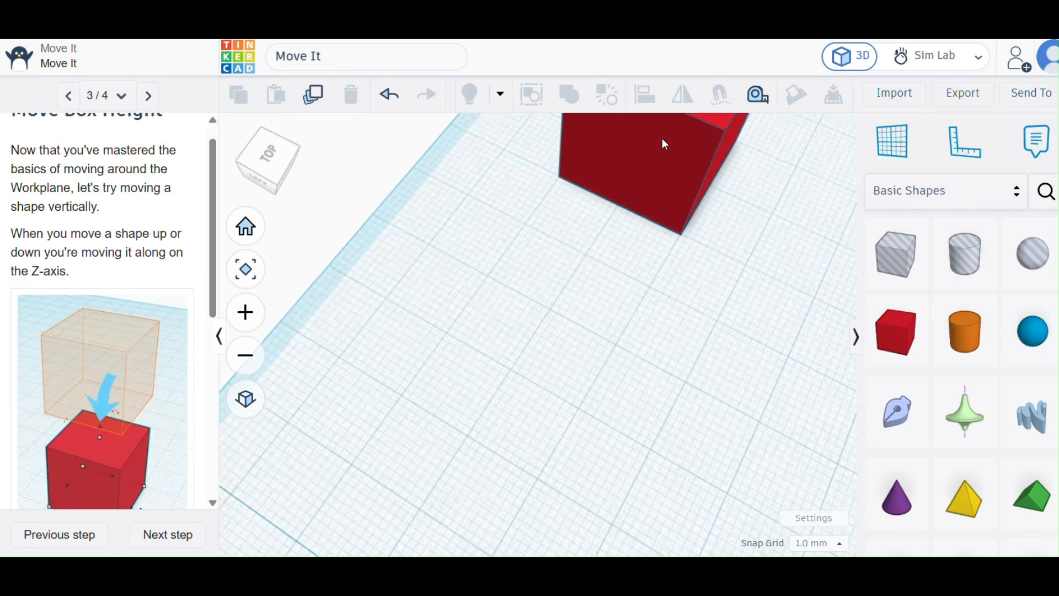
{"action": "scroll", "coordinate": [748, 234], "scroll_direction": "up", "scroll_amount": 3}
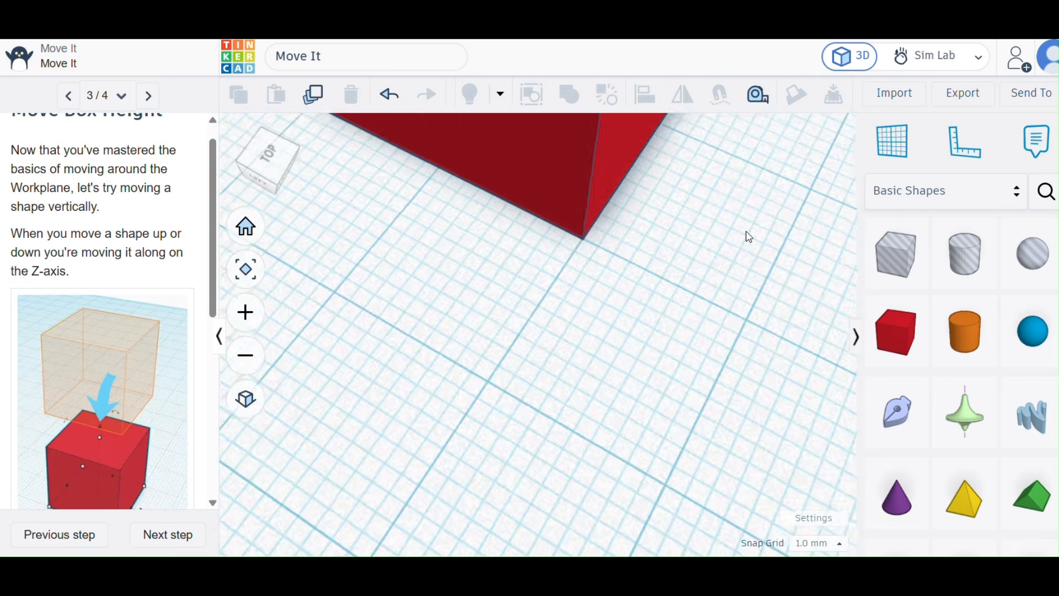
{"action": "scroll", "coordinate": [750, 237], "scroll_direction": "down", "scroll_amount": 8}
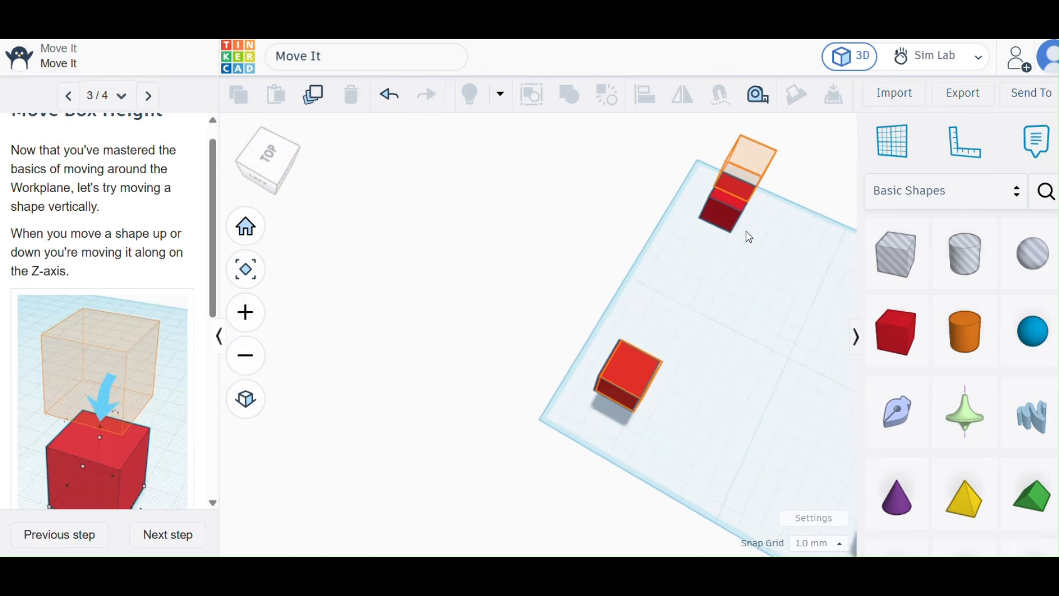
{"action": "scroll", "coordinate": [759, 129], "scroll_direction": "up", "scroll_amount": 8}
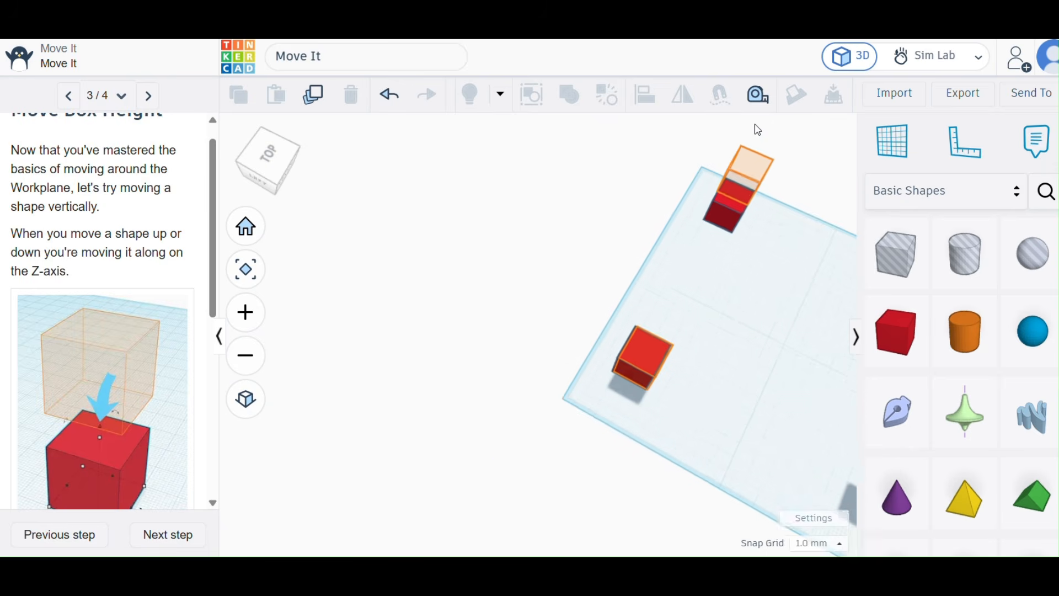
{"action": "scroll", "coordinate": [759, 130], "scroll_direction": "down", "scroll_amount": 4}
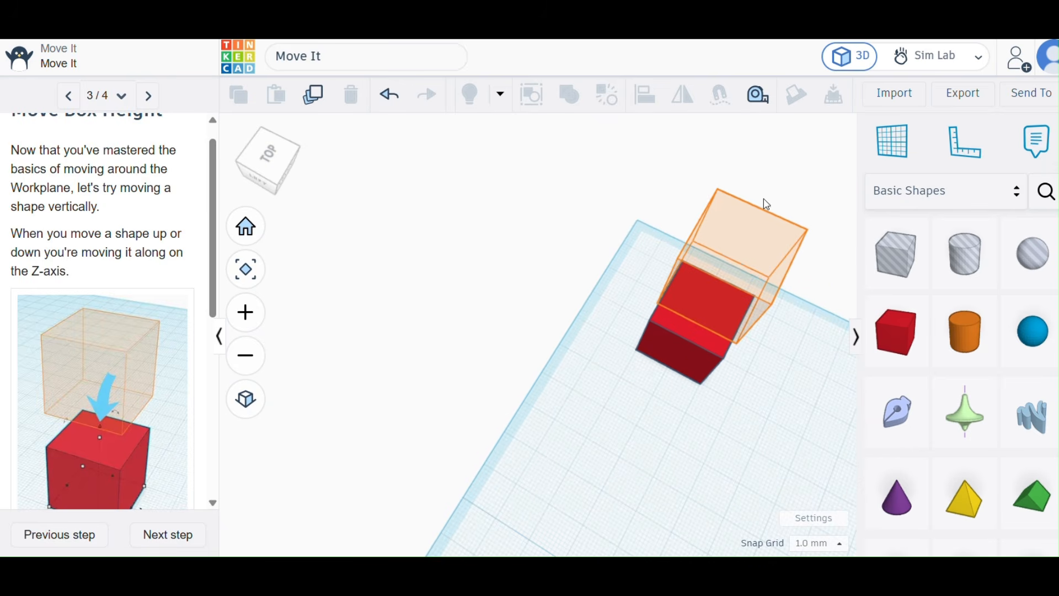
{"action": "right_click_drag", "start_coordinate": [791, 322], "coordinate": [723, 261]}
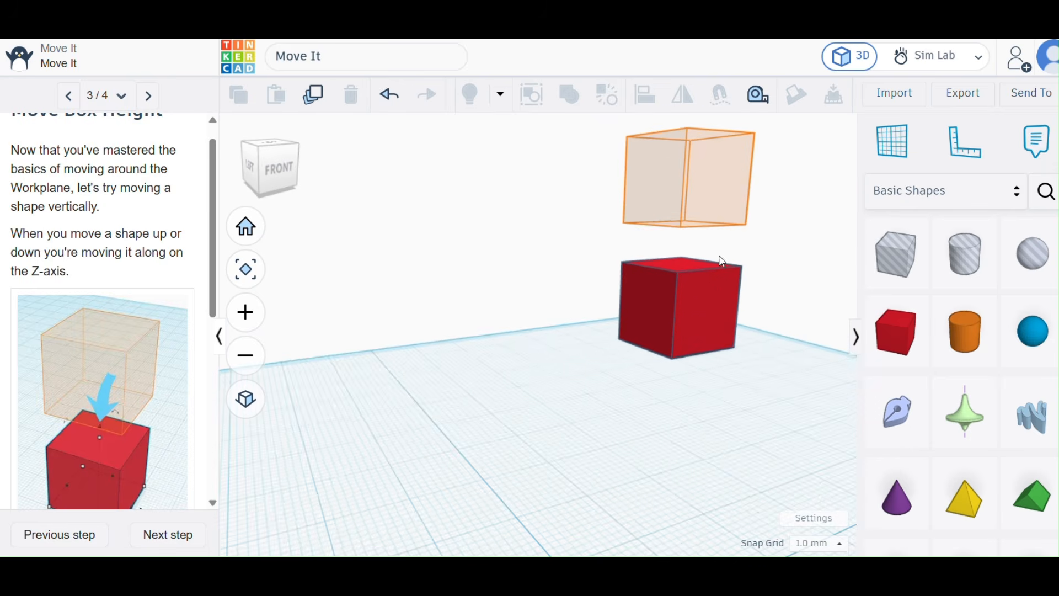
{"action": "left_click", "coordinate": [708, 300]}
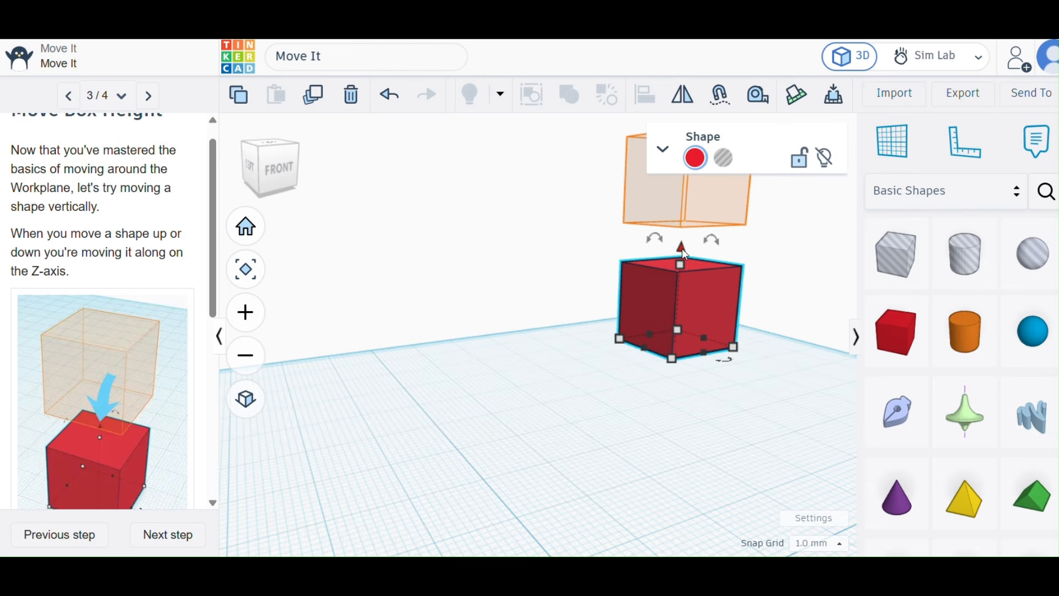
{"action": "left_click_drag", "start_coordinate": [682, 247], "coordinate": [685, 129]}
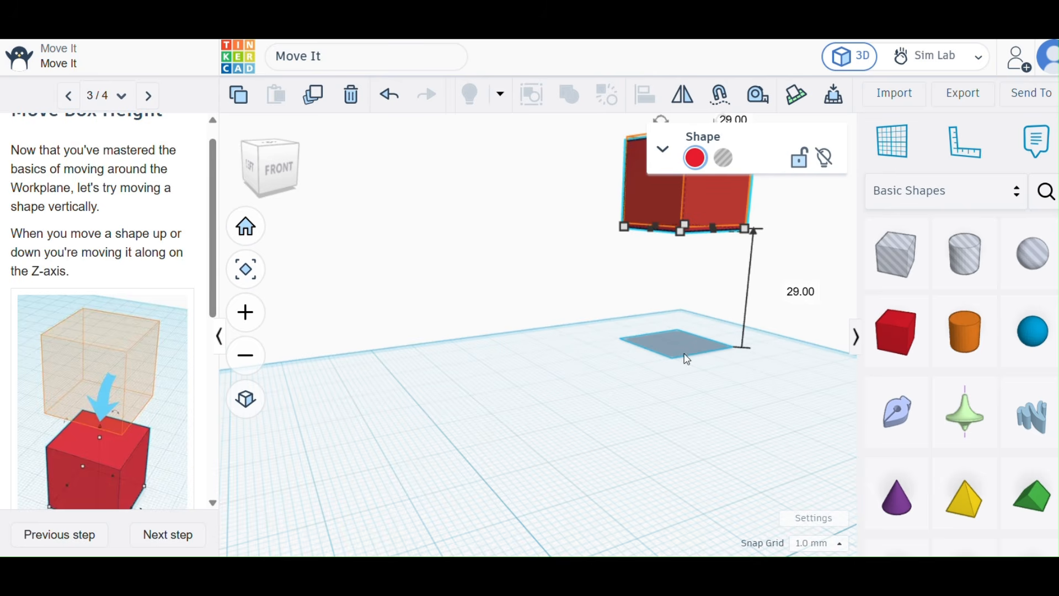
{"action": "scroll", "coordinate": [698, 414], "scroll_direction": "down", "scroll_amount": 5}
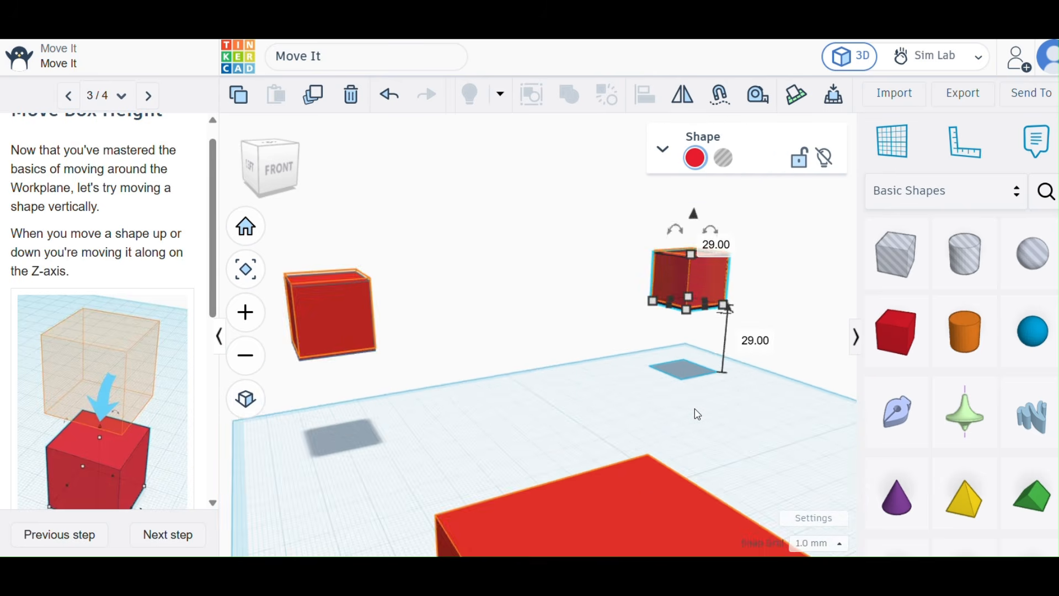
Raise the last box still resting on the workplane 30 mm along the Z-axis onto its orange hint.
{"action": "right_click_drag", "start_coordinate": [718, 403], "coordinate": [947, 429]}
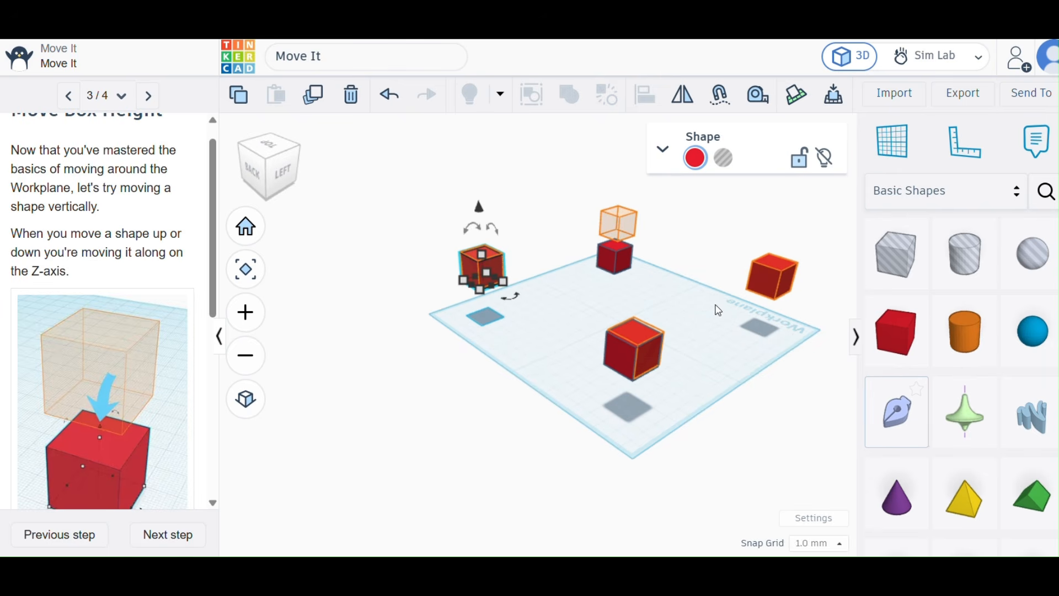
{"action": "left_click", "coordinate": [621, 264]}
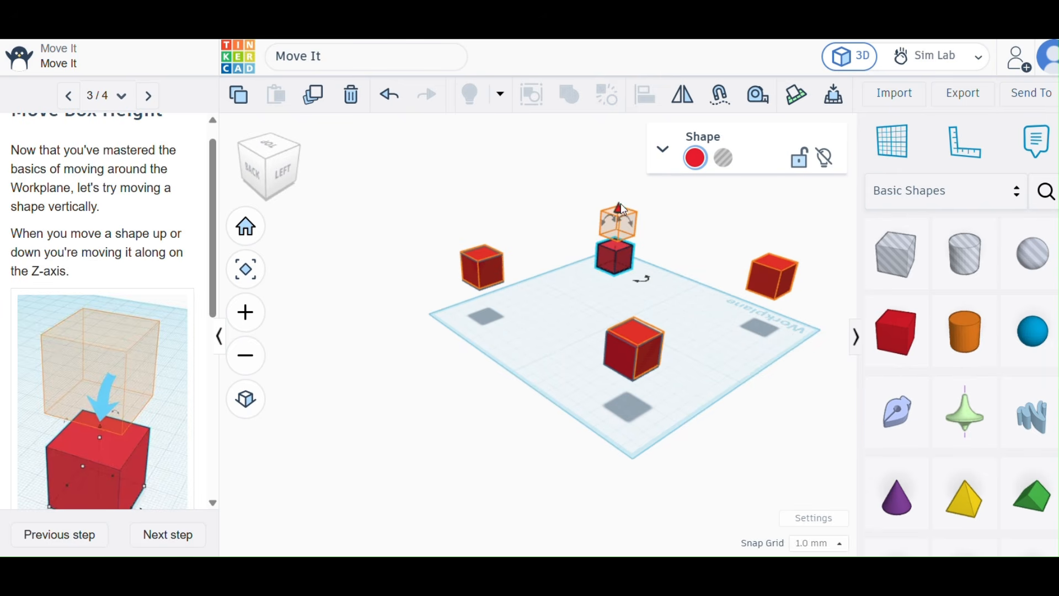
{"action": "left_click_drag", "start_coordinate": [618, 210], "coordinate": [623, 180]}
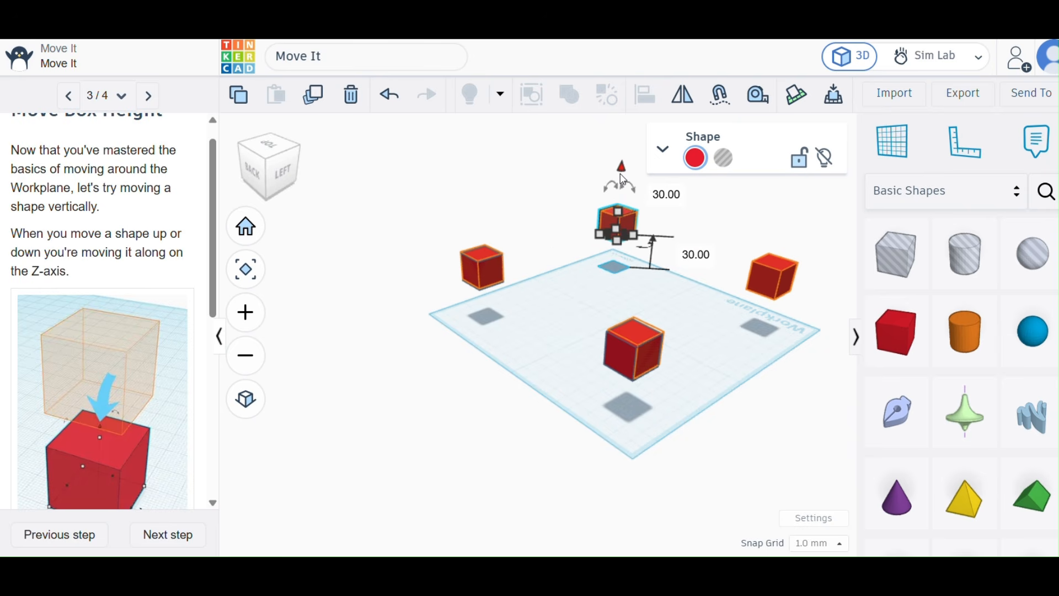
Review the remaining Move Box Height instructions, advance to the final step and mark the Move It tutorial as done.
{"action": "scroll", "coordinate": [142, 426], "scroll_direction": "down", "scroll_amount": 2}
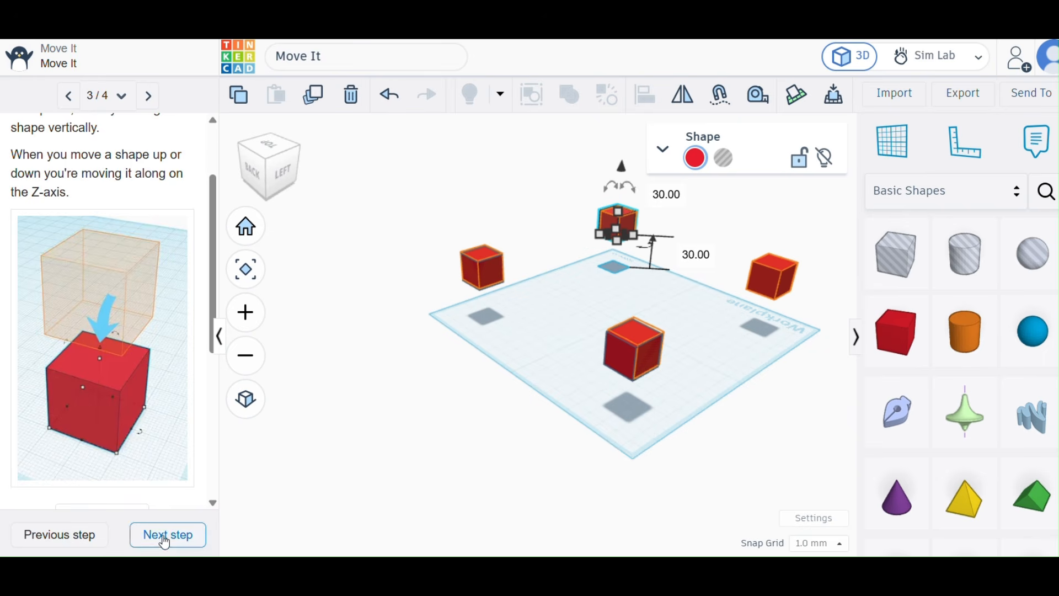
{"action": "scroll", "coordinate": [110, 370], "scroll_direction": "down", "scroll_amount": 8}
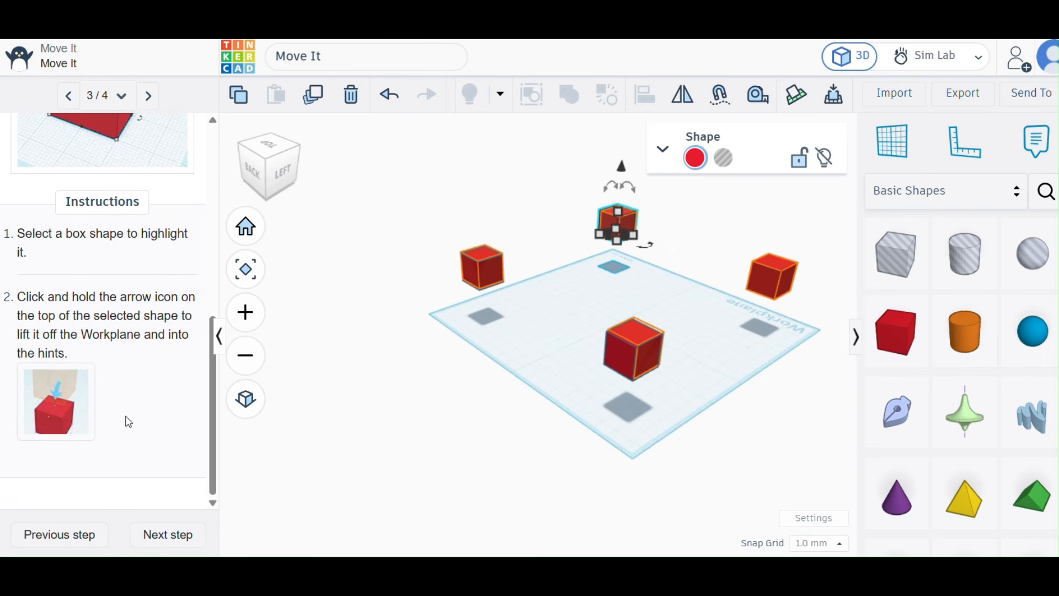
{"action": "left_click", "coordinate": [157, 534]}
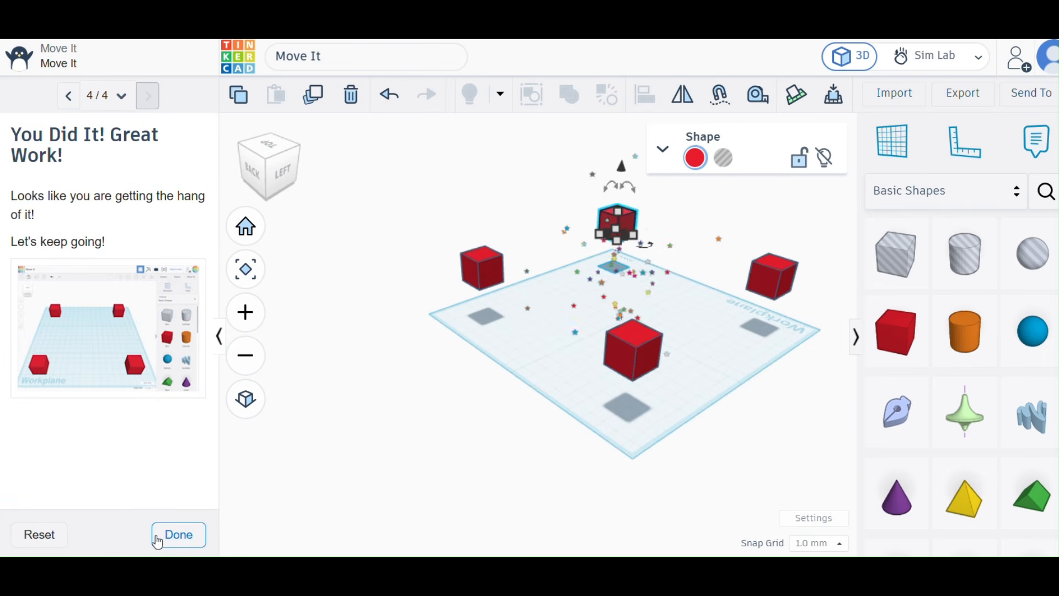
{"action": "left_click", "coordinate": [158, 541]}
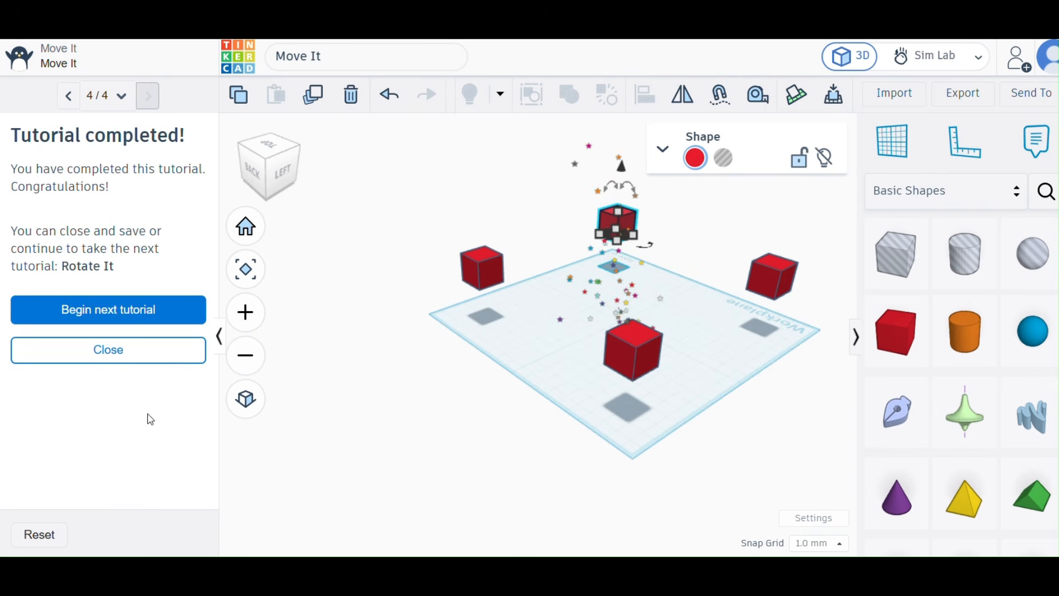